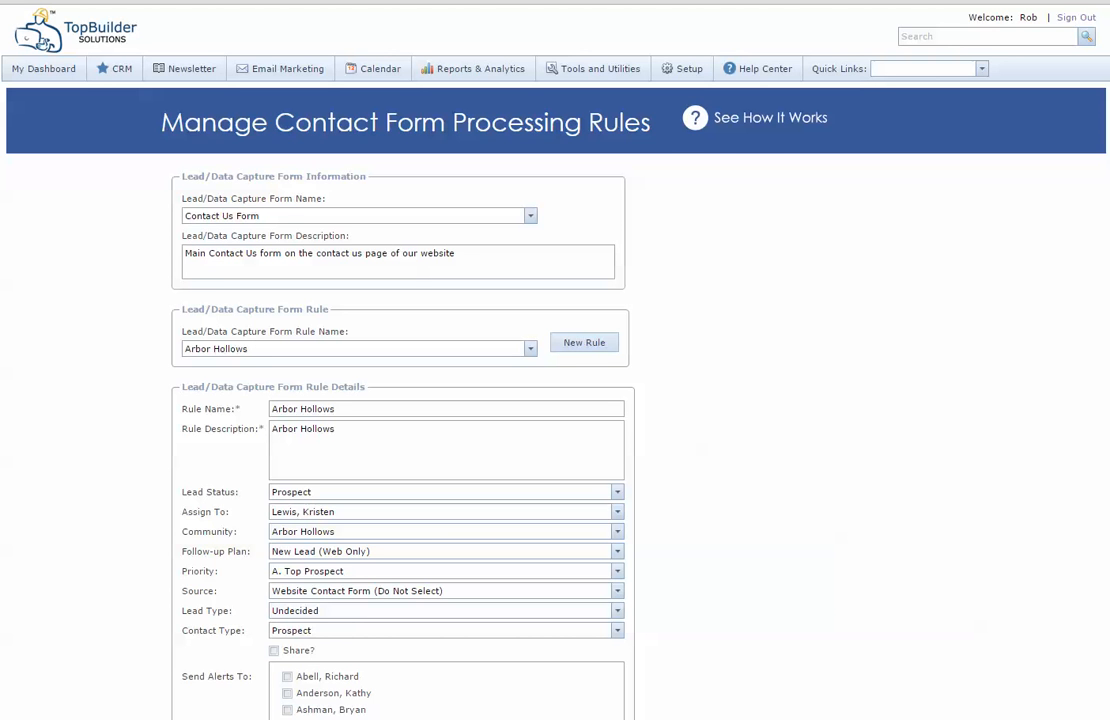
# Step: Open the Huntington Glen community in the community management page and copy its ID
pyautogui.moveTo(683, 69)
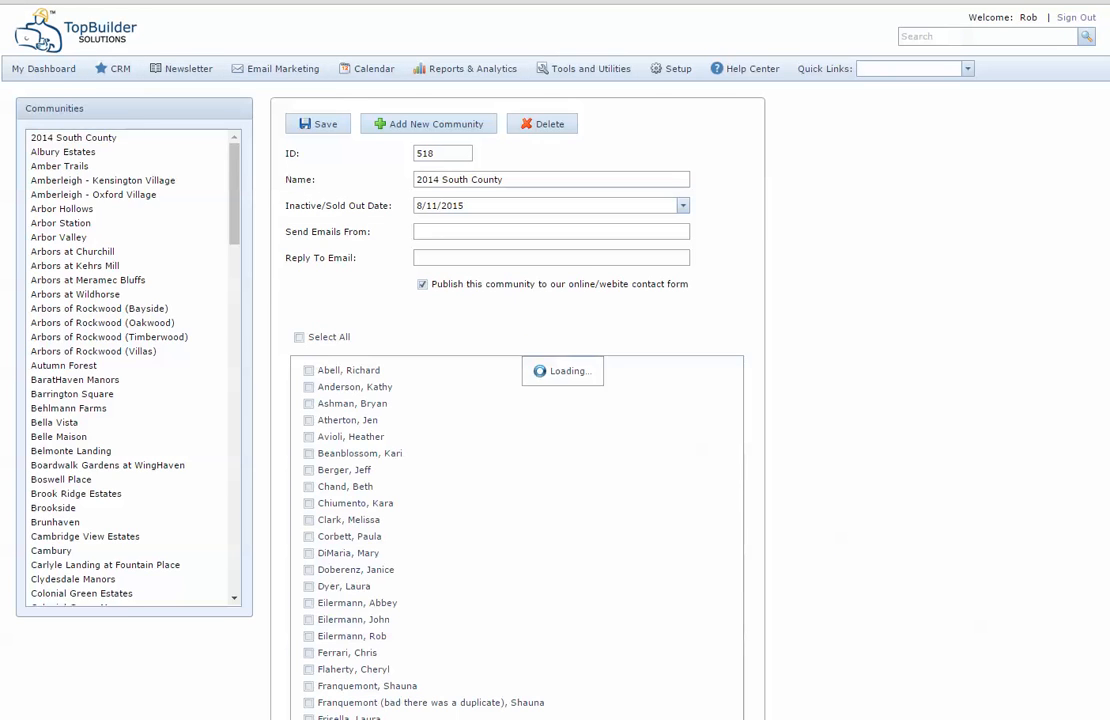
pyautogui.scroll(-12, 130, 365)
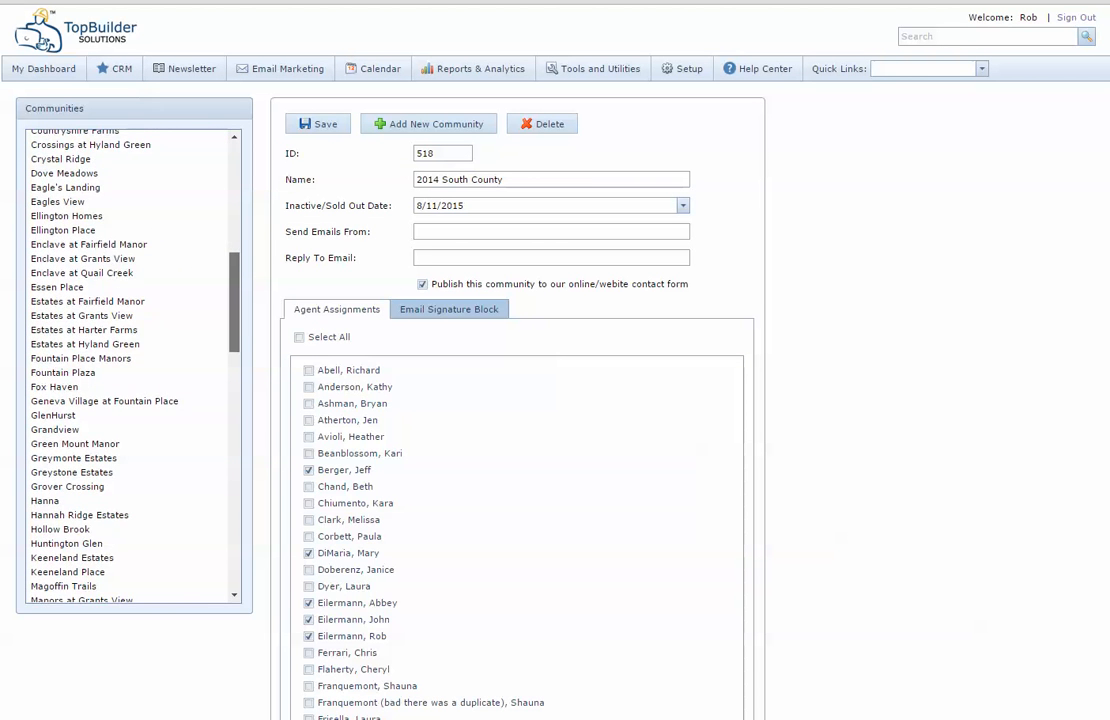
pyautogui.scroll(-5, 130, 365)
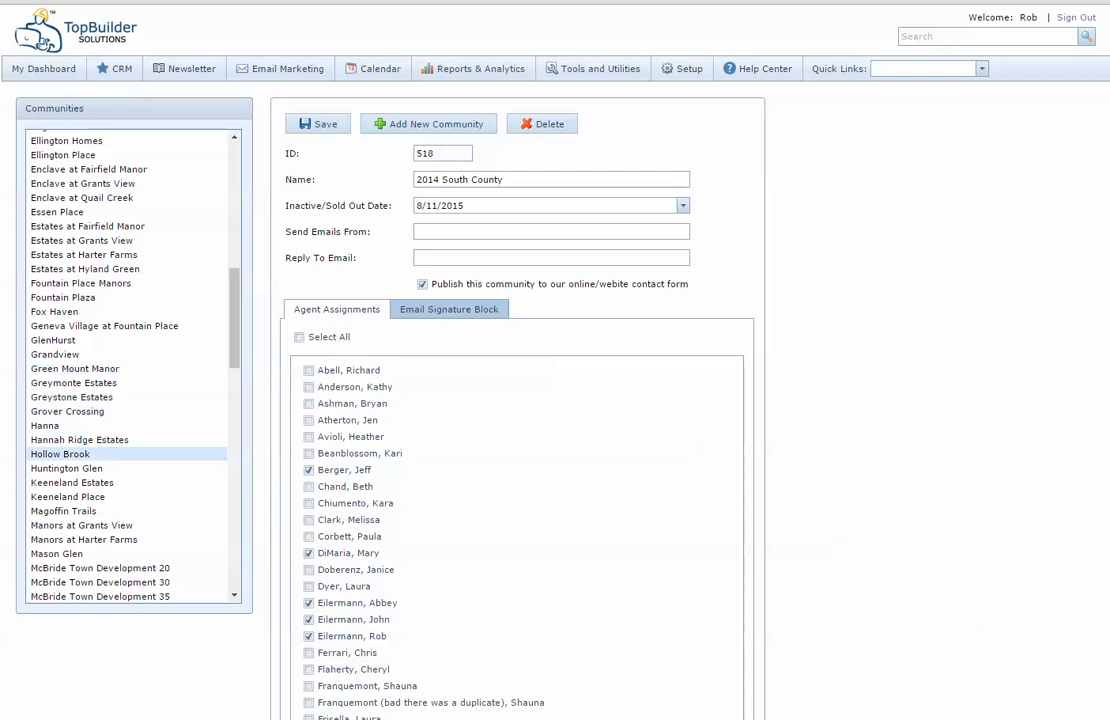
pyautogui.click(66, 468)
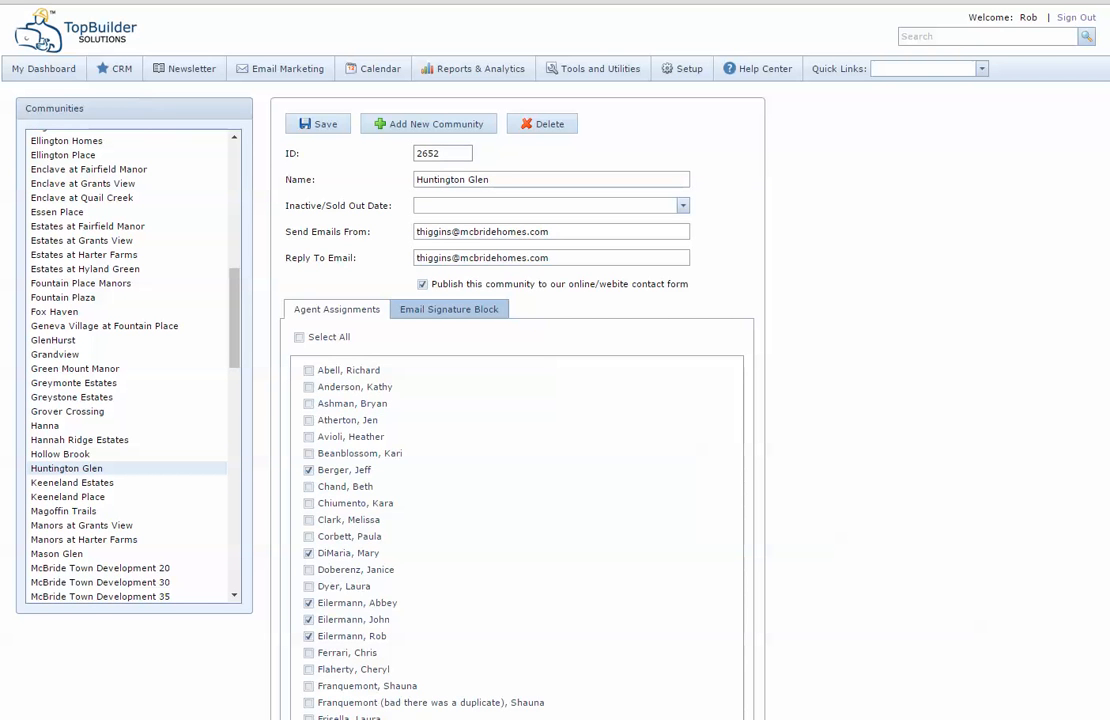
pyautogui.doubleClick(428, 153)
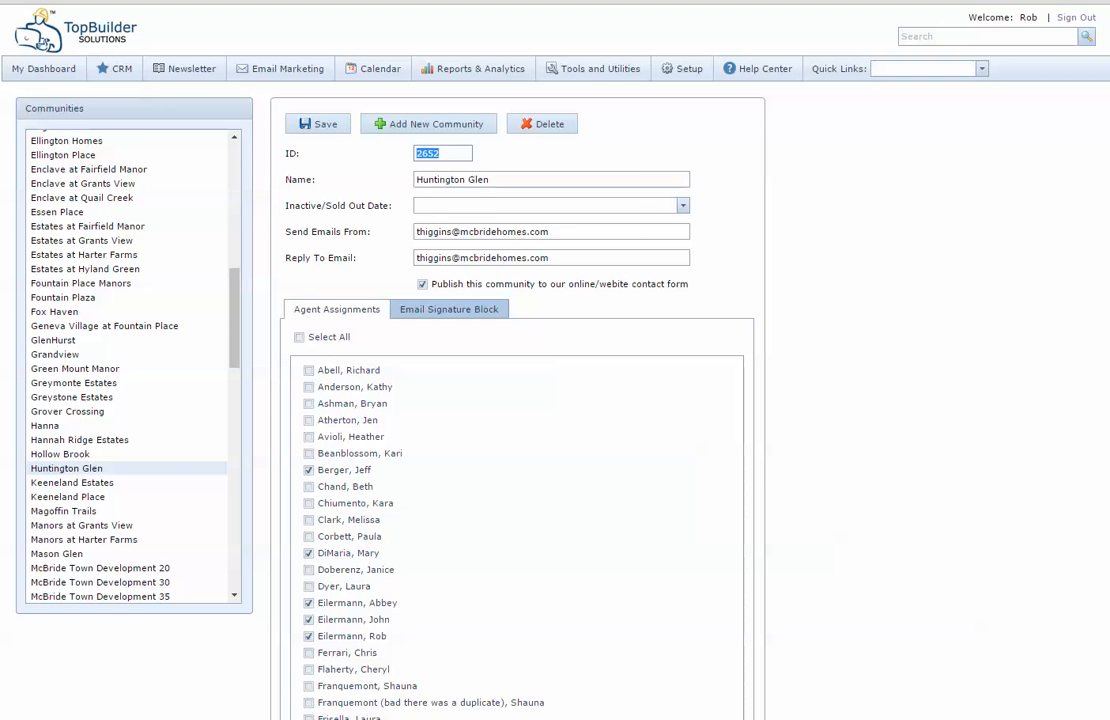
pyautogui.rightClick(422, 157)
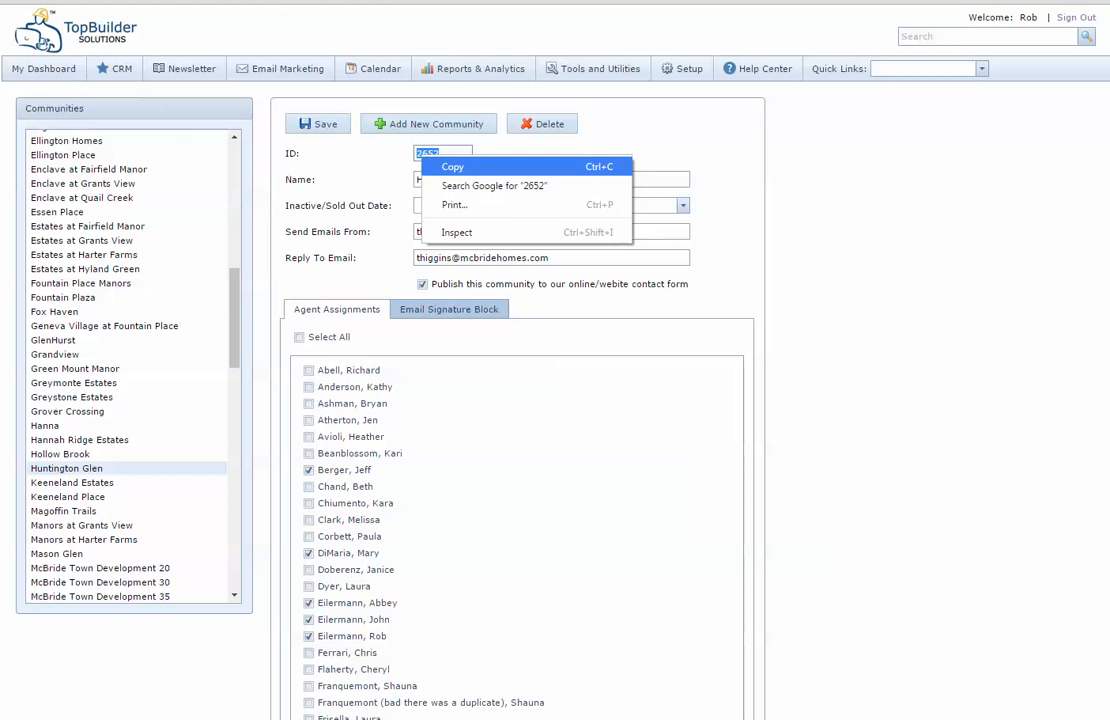
pyautogui.click(453, 166)
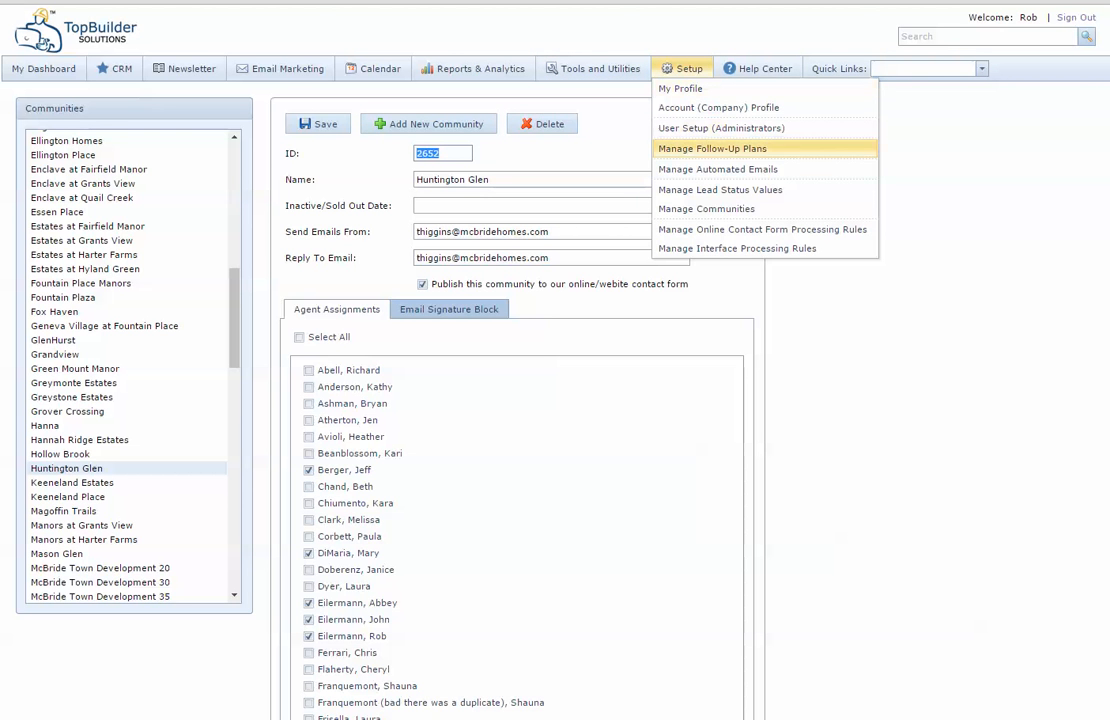
# Step: Open the online contact form processing rules and start a new rule for the Contact Us Form
pyautogui.click(700, 230)
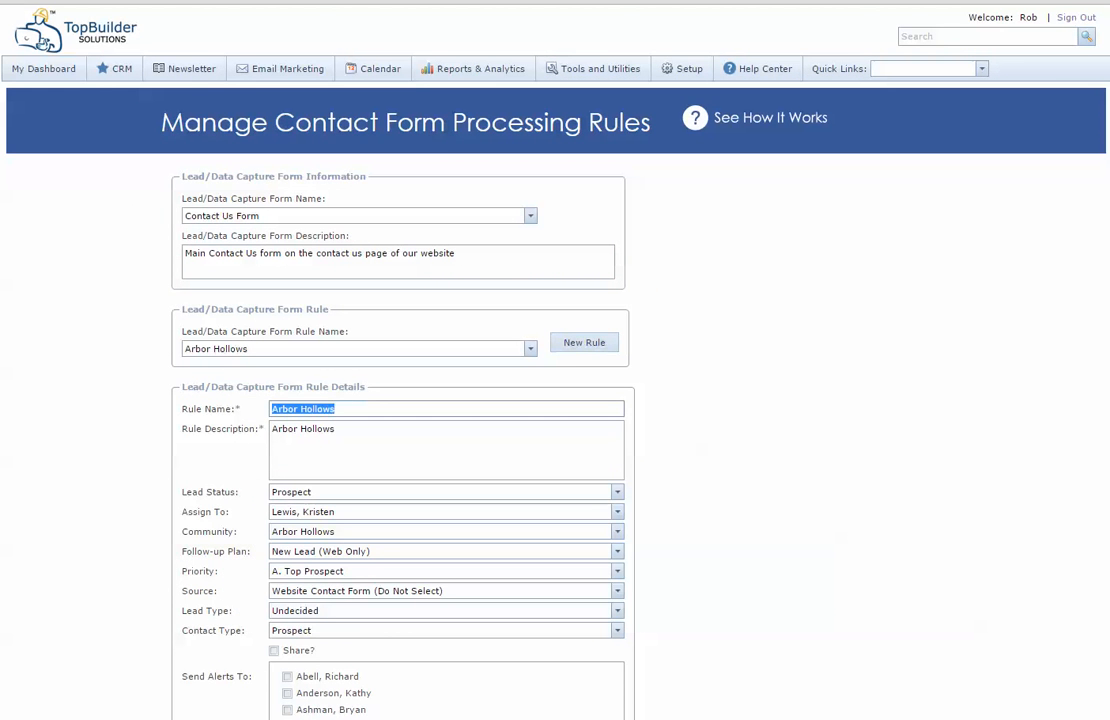
pyautogui.click(530, 349)
pyautogui.moveTo(613, 377)
pyautogui.mouseDown()
pyautogui.moveTo(613, 438)
pyautogui.moveTo(613, 377)
pyautogui.mouseUp()
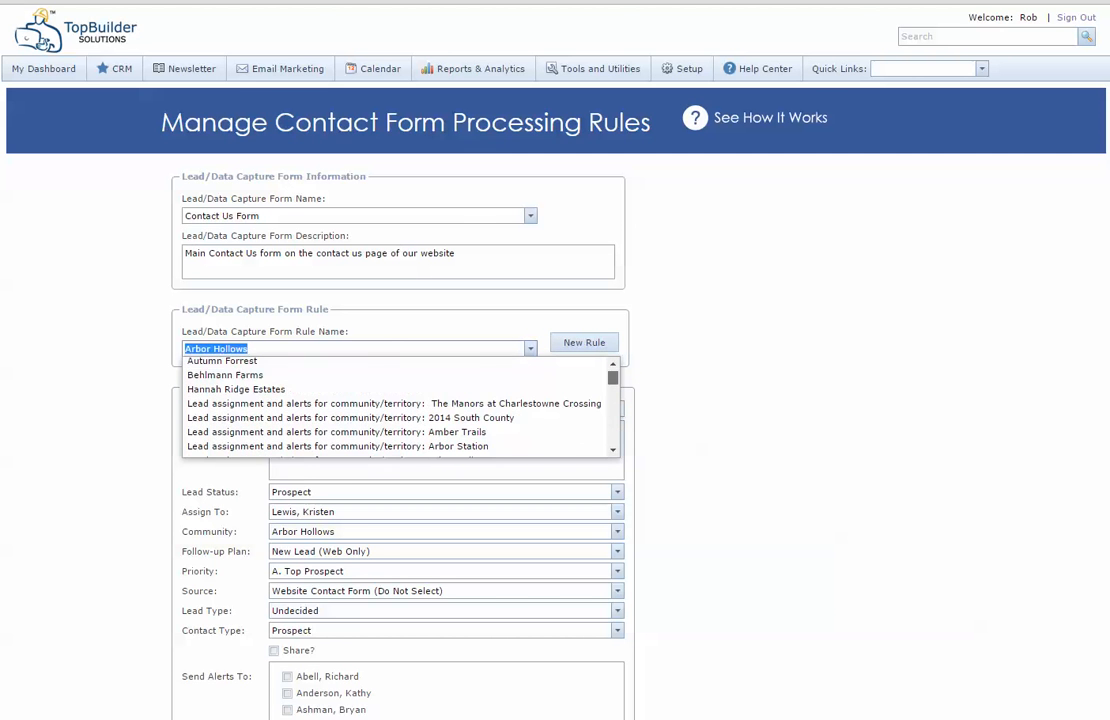
pyautogui.click(584, 342)
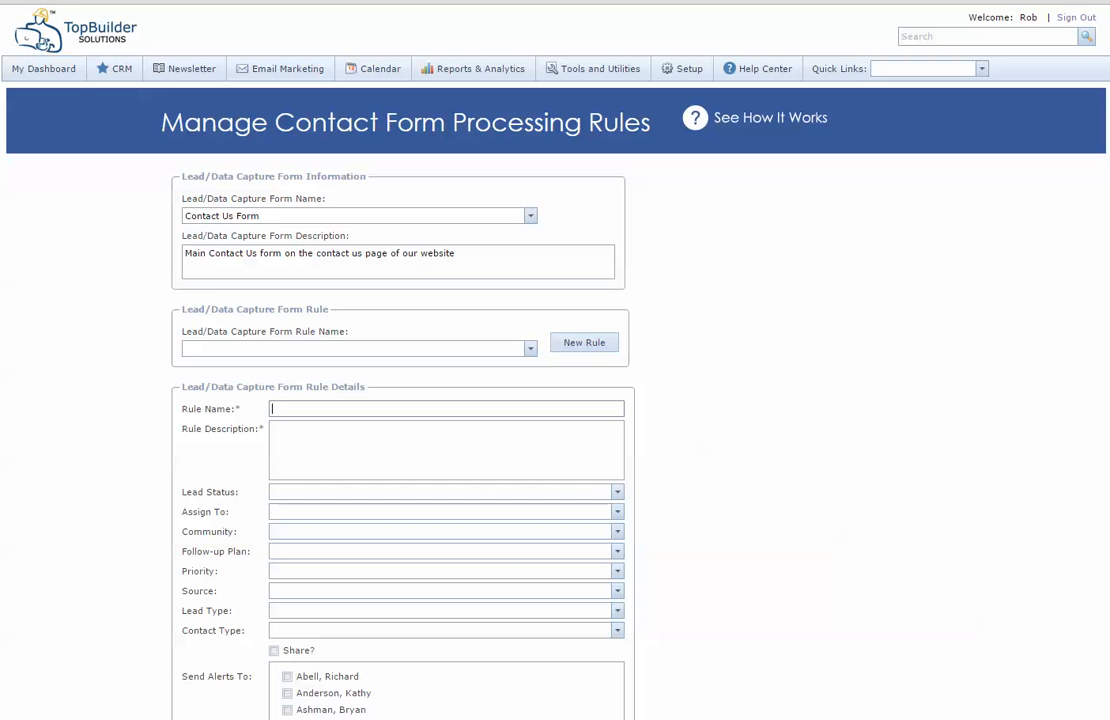
# Step: Name the new rule "Huntington Glenn"
pyautogui.write('hUN')
pyautogui.press('BackSpace')
pyautogui.press('BackSpace')
pyautogui.press('BackSpace')
pyautogui.write('Hunint')
pyautogui.press('BackSpace')
pyautogui.write('gton Glenn')
pyautogui.click(354, 718)
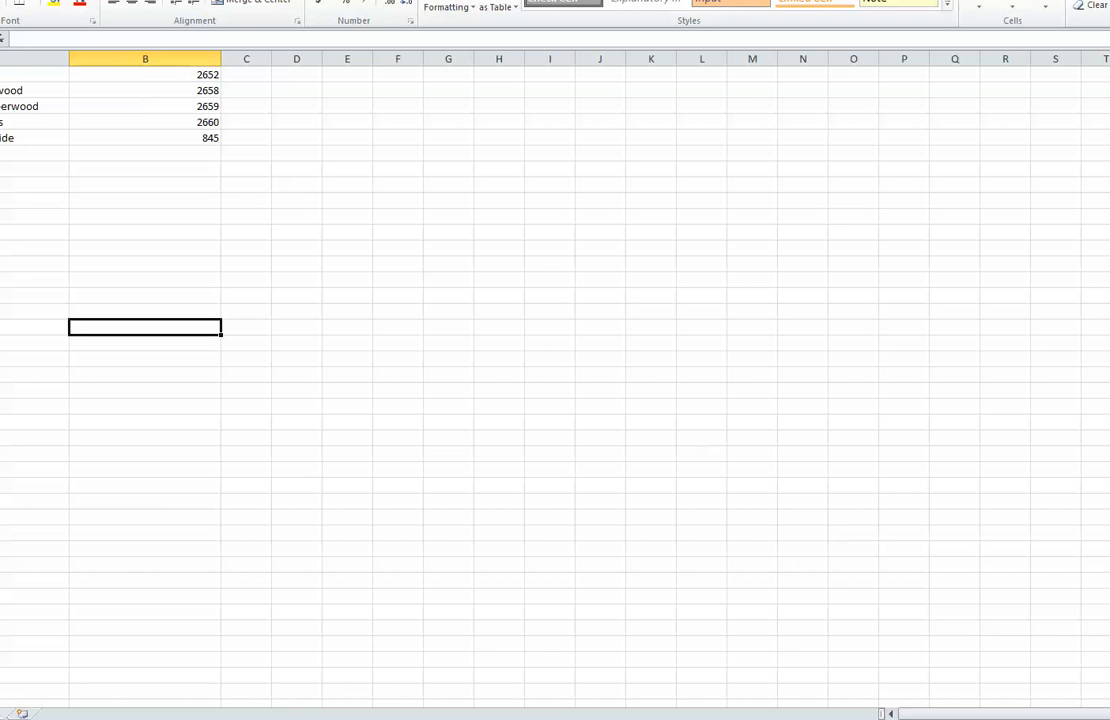
pyautogui.hotkey('alt', 'Tab')
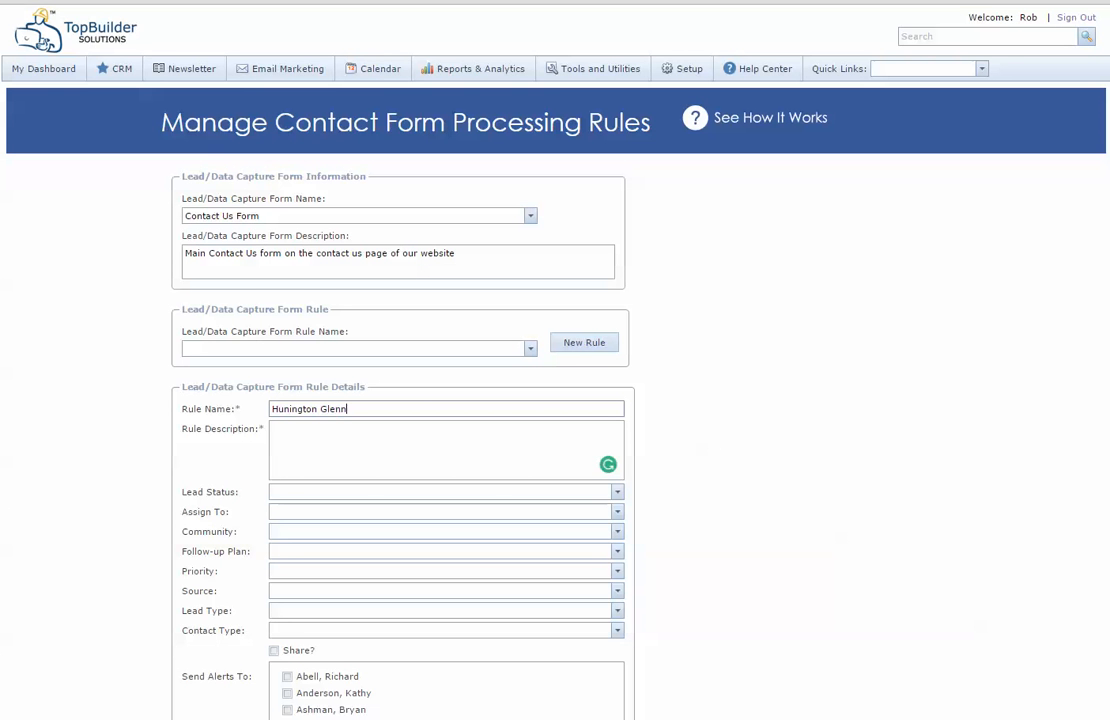
pyautogui.click(290, 409)
pyautogui.write('t')
pyautogui.press('Tab')
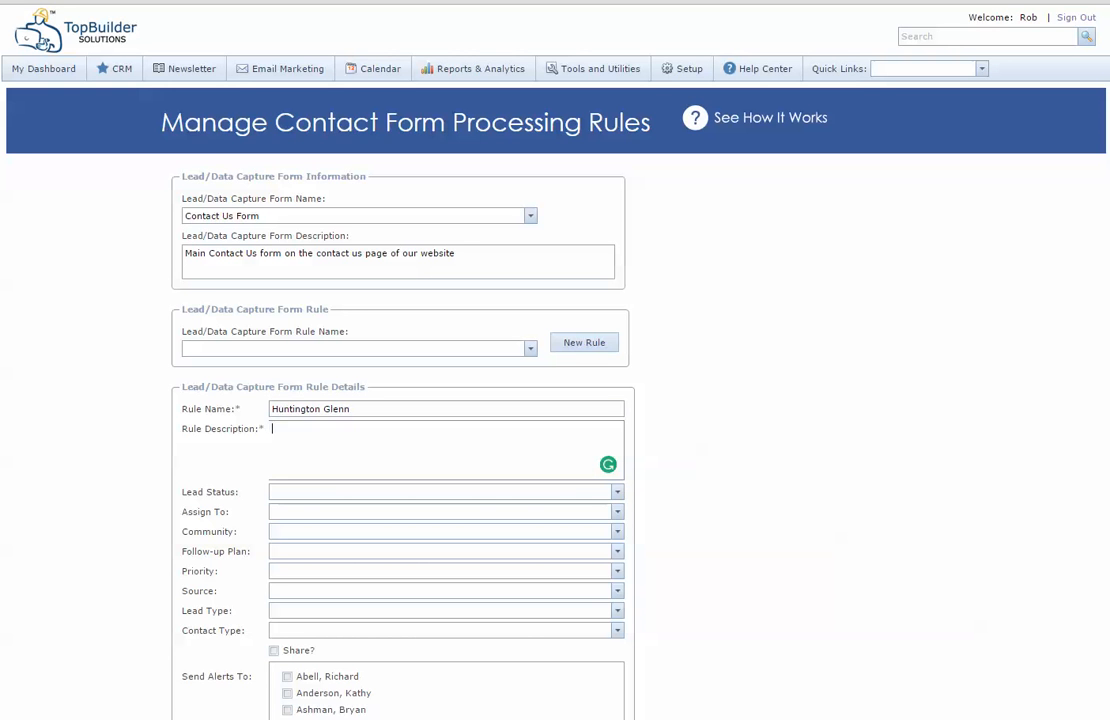
# Step: Enter the rule description "This the rule fo rthe Huntington Glen community page"
pyautogui.hotkey('shift', 'Tab')
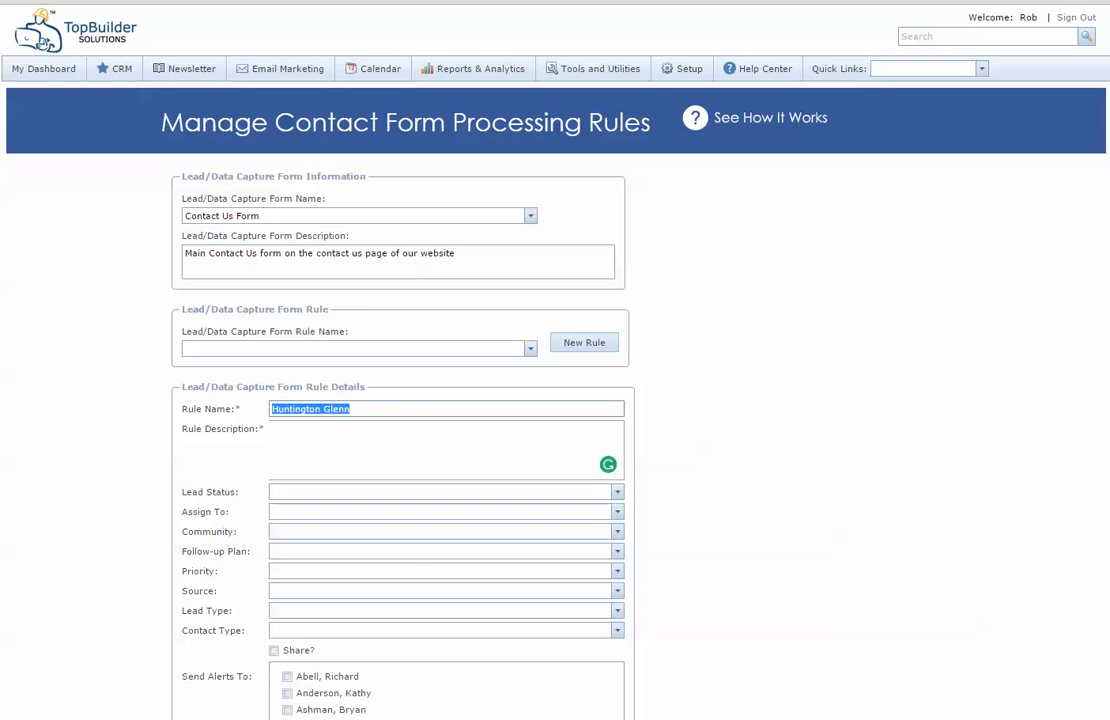
pyautogui.press('Tab')
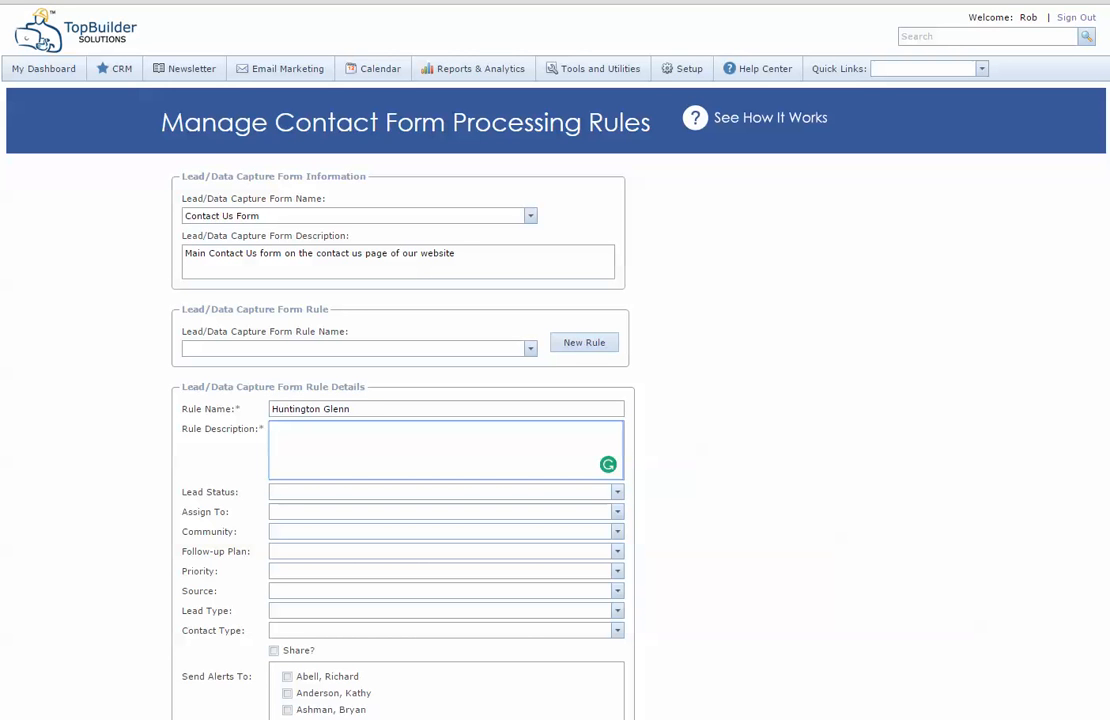
pyautogui.write('This the ro')
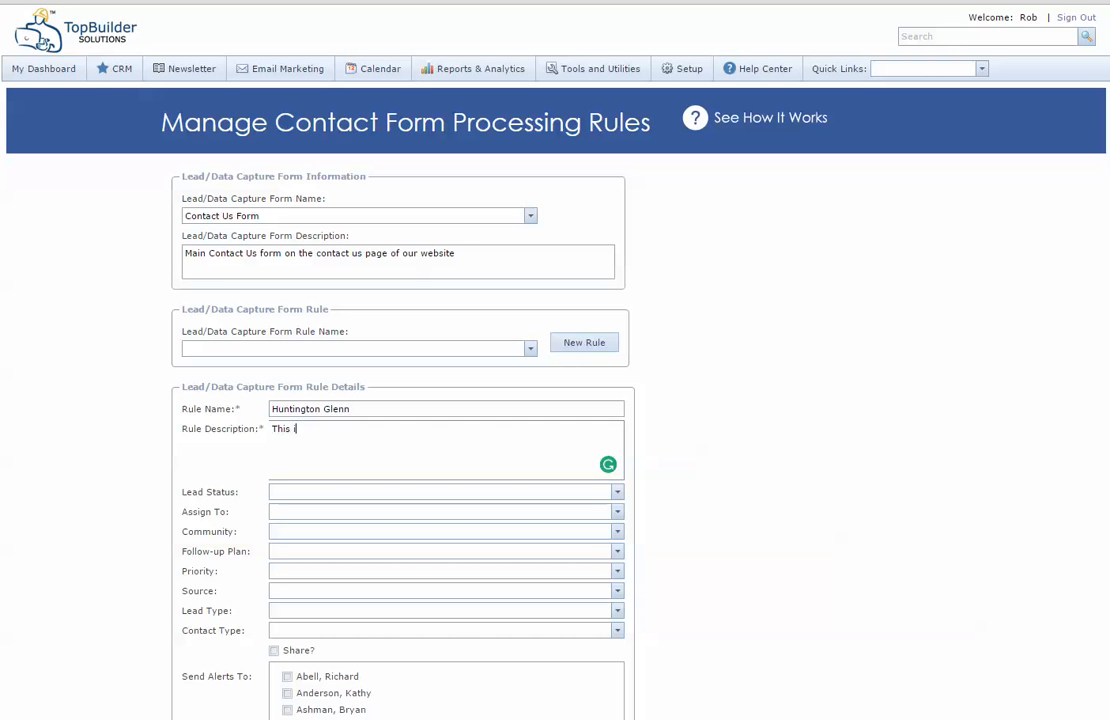
pyautogui.press('BackSpace')
pyautogui.write('ule fo rthe unti')
pyautogui.press('BackSpace')
pyautogui.press('BackSpace')
pyautogui.press('BackSpace')
pyautogui.press('BackSpace')
pyautogui.write('Huntington ')
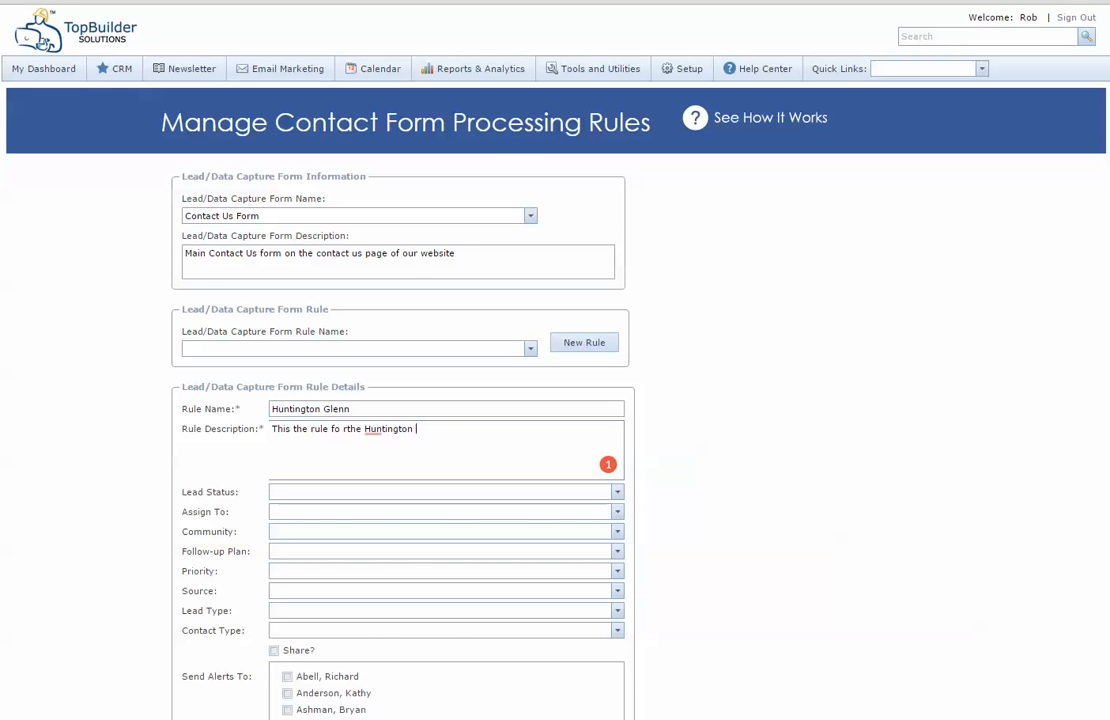
pyautogui.write('Glen community page')
# Step: Set the rule's lead status to Prospect and assign its leads to a sales agent from the list
pyautogui.click(617, 492)
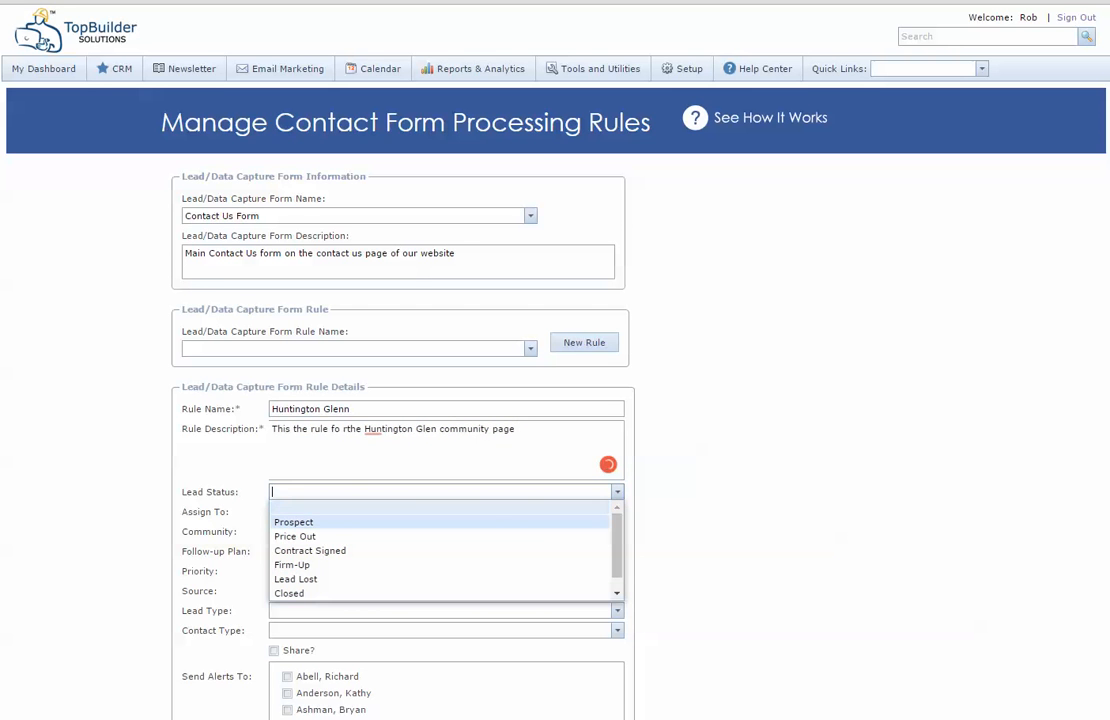
pyautogui.press('Return')
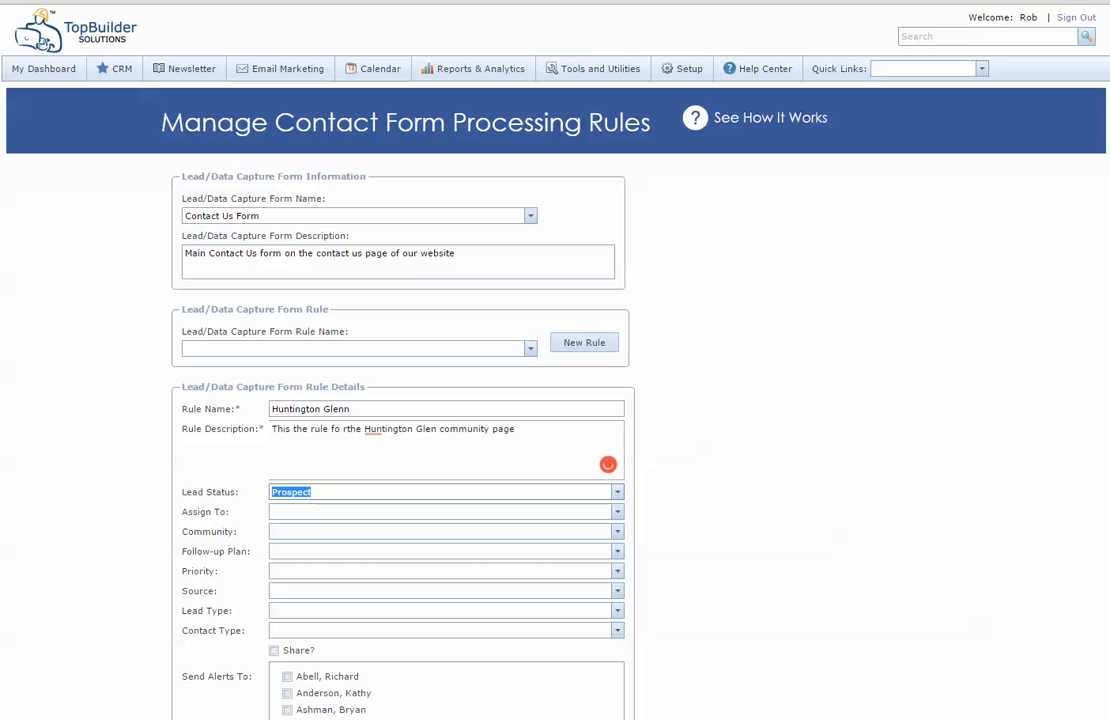
pyautogui.click(617, 511)
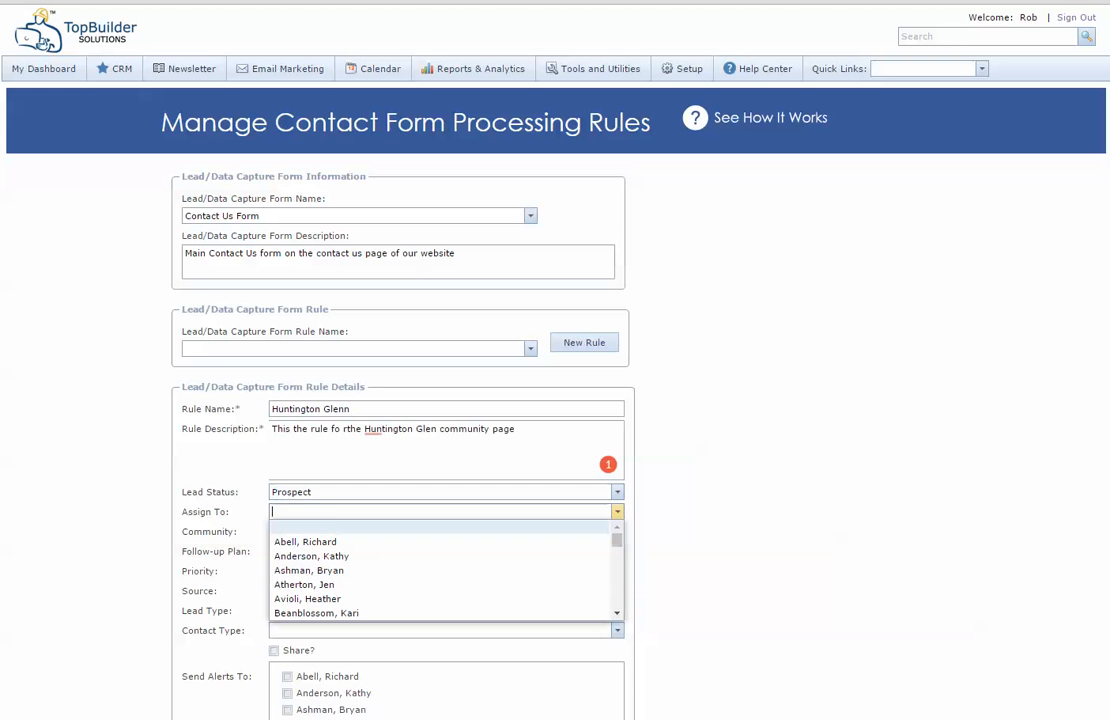
pyautogui.scroll(-5, 440, 567)
pyautogui.scroll(-1, 440, 567)
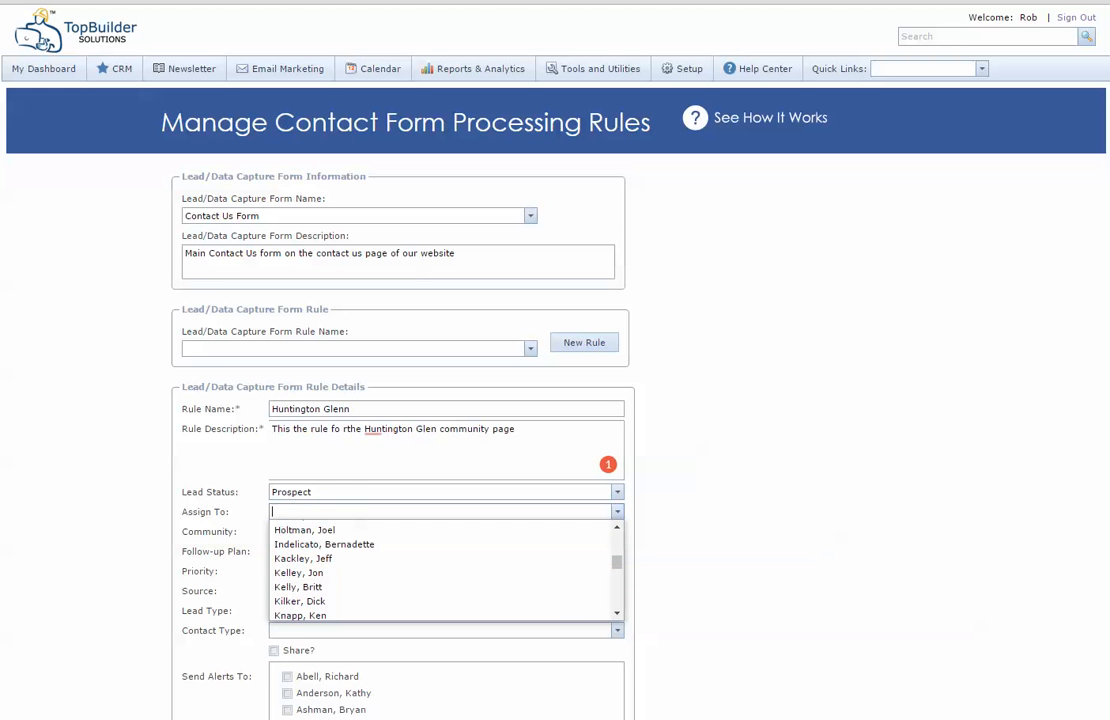
pyautogui.scroll(1, 440, 567)
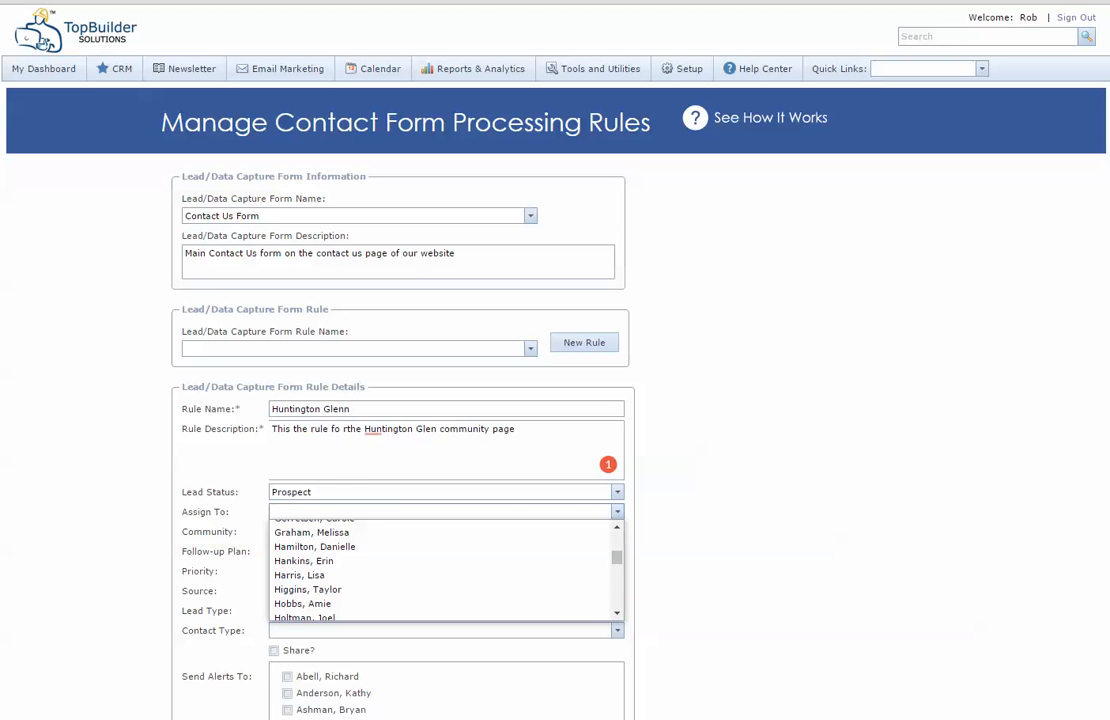
pyautogui.scroll(-1, 440, 567)
pyautogui.scroll(2, 440, 567)
pyautogui.scroll(4, 440, 567)
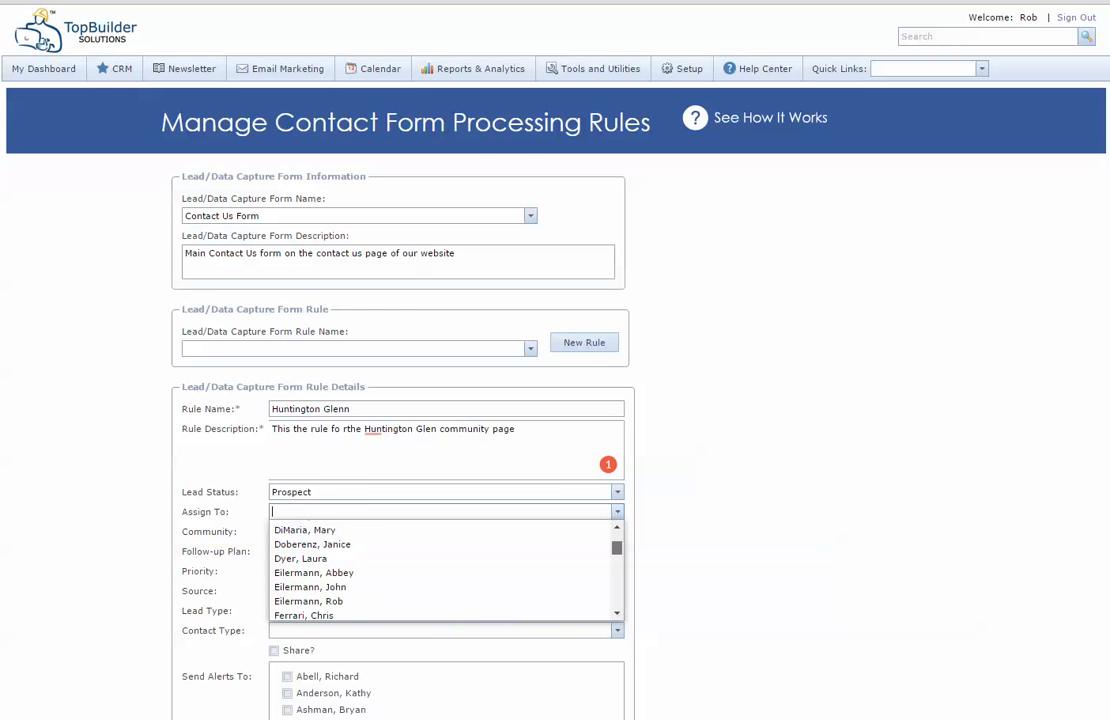
pyautogui.click(440, 560)
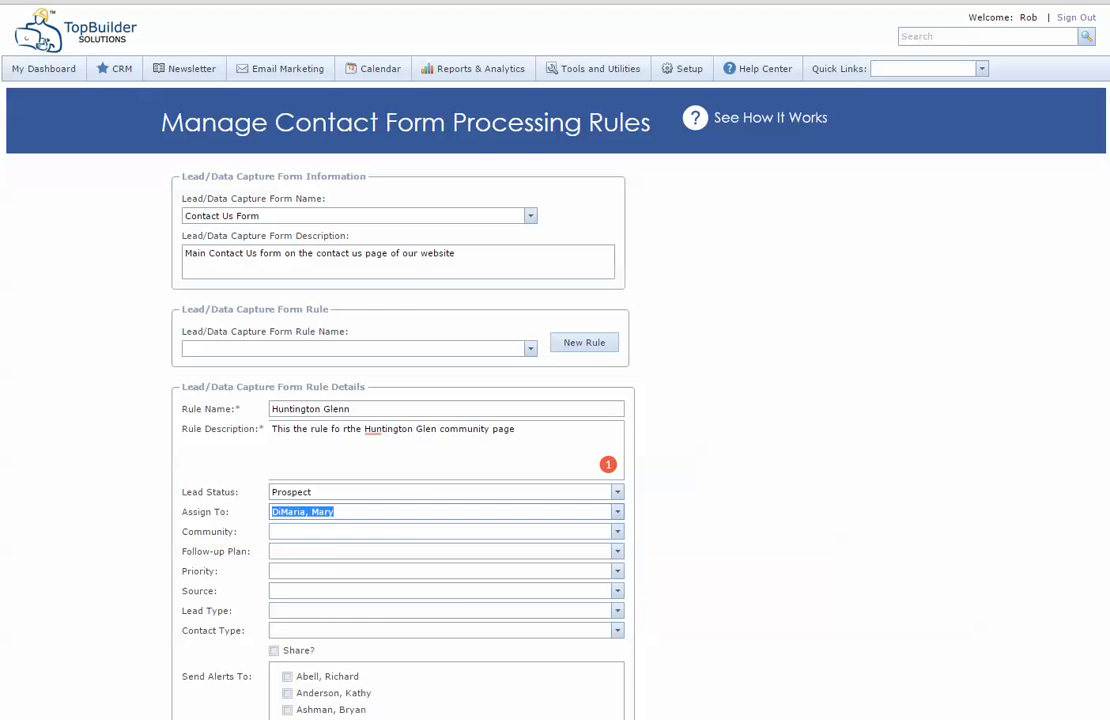
# Step: Set the rule's community to Huntington Glen and its follow-up plan to New Lead (Web Only)
pyautogui.click(440, 532)
pyautogui.write('hunt')
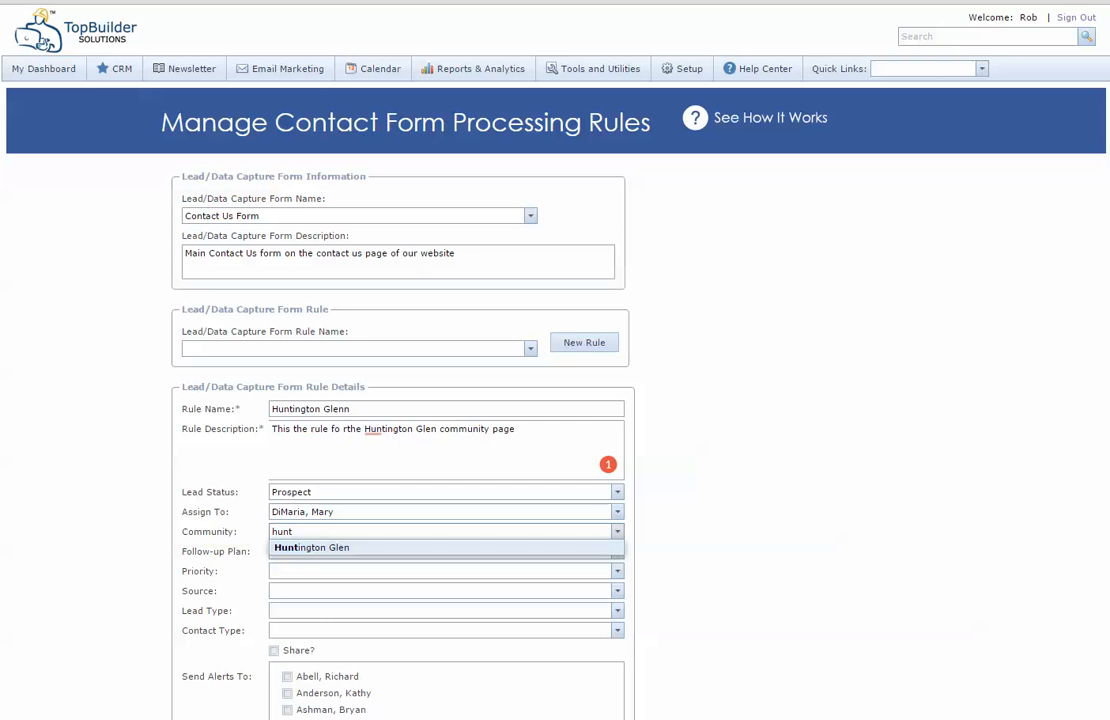
pyautogui.press('Return')
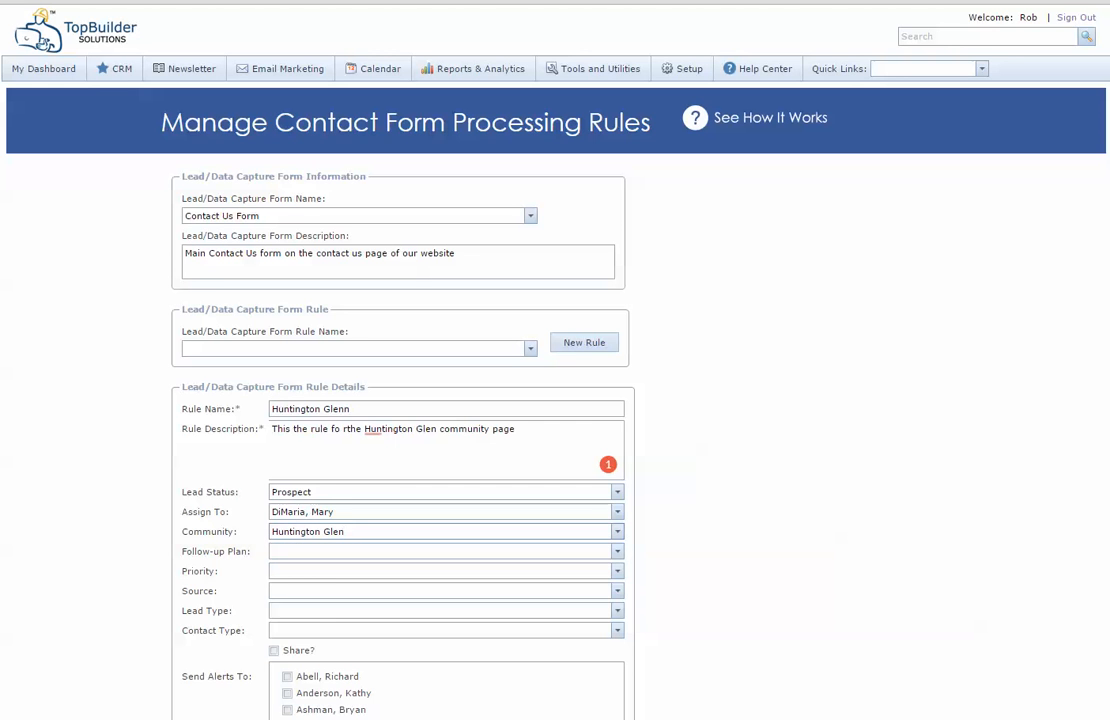
pyautogui.click(440, 551)
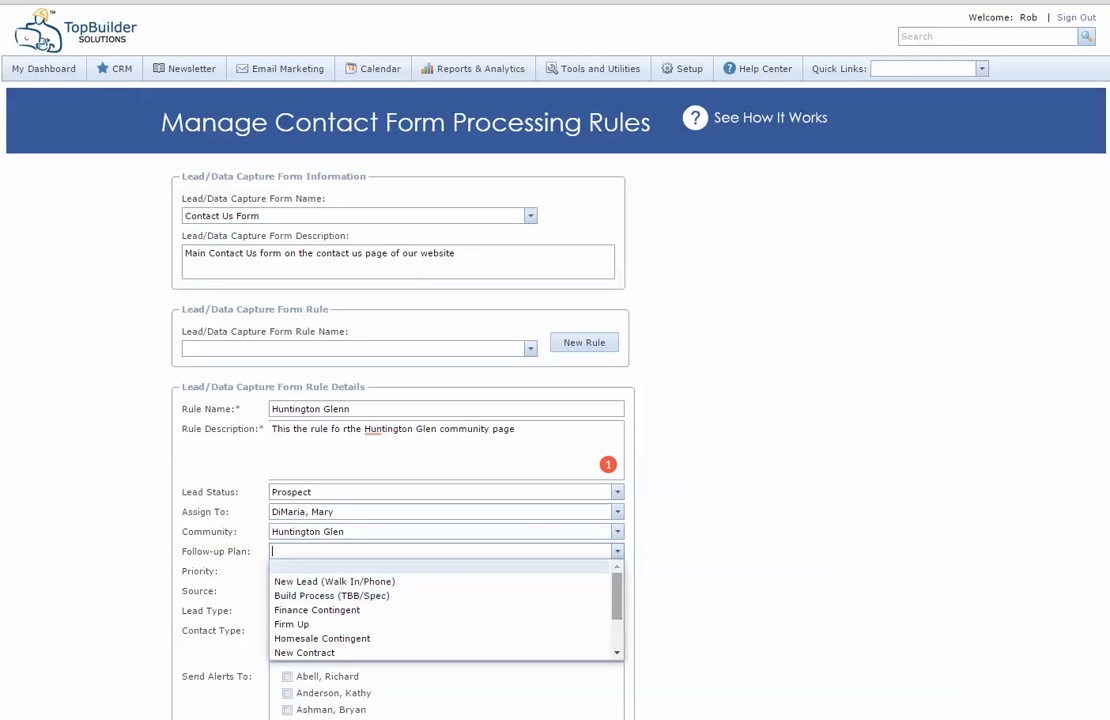
pyautogui.scroll(-2, 440, 610)
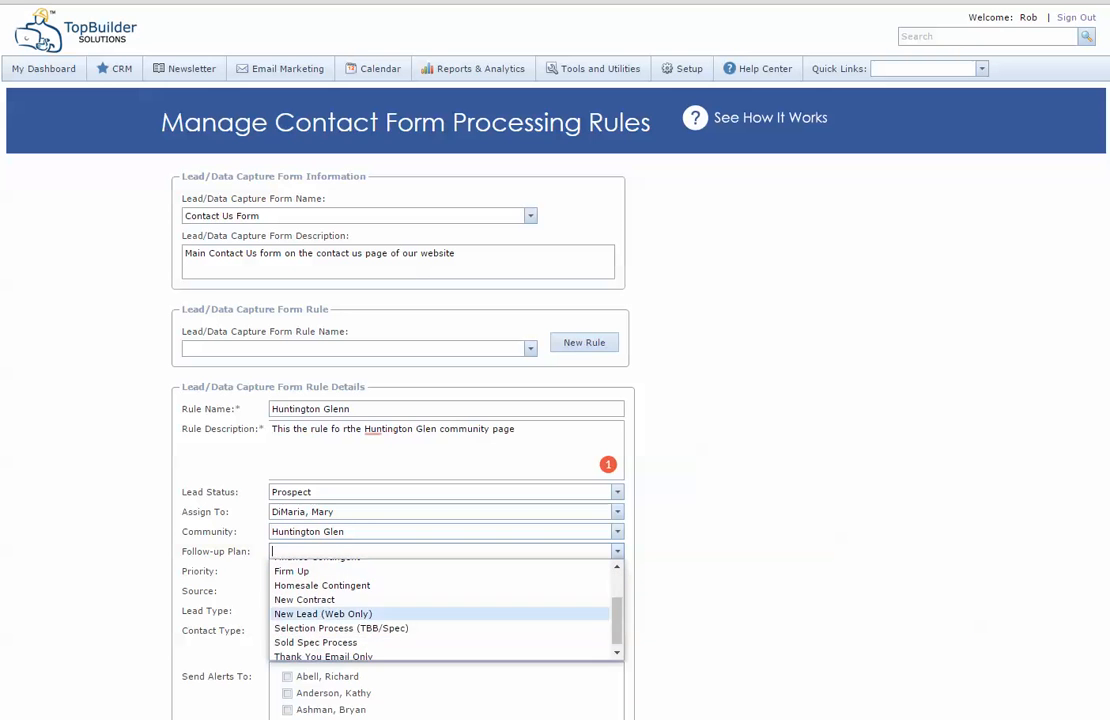
pyautogui.click(323, 614)
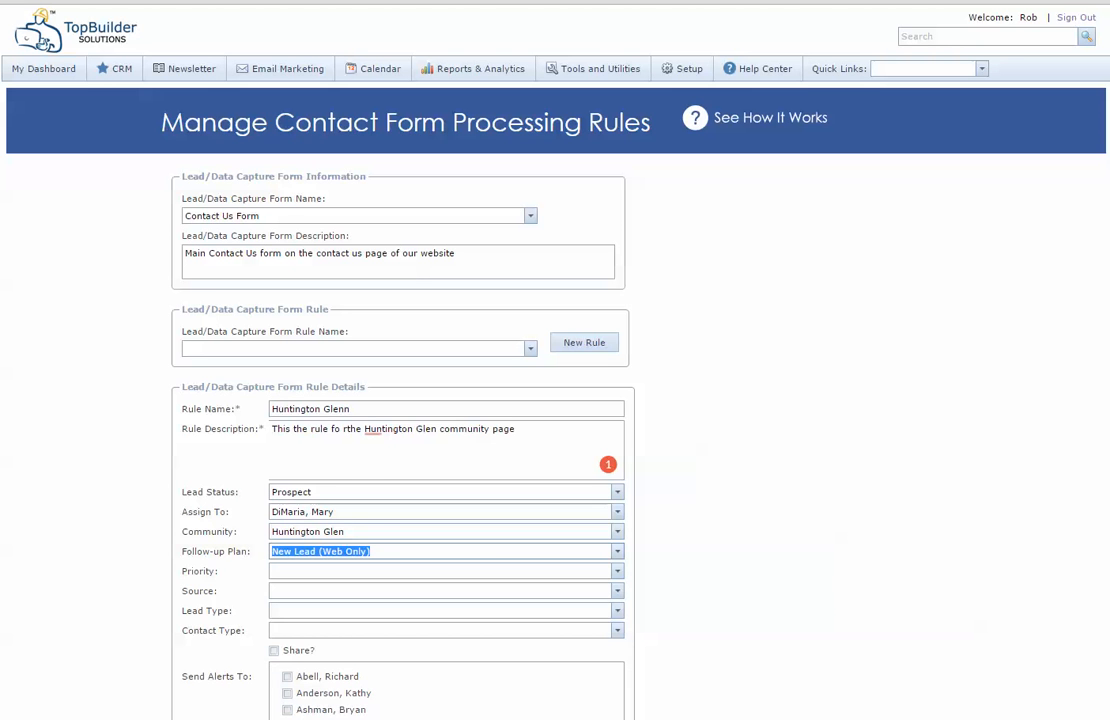
# Step: Set the rule's priority to A. Top Prospect and its source to Website Contact Form (Do Not Select)
pyautogui.click(617, 571)
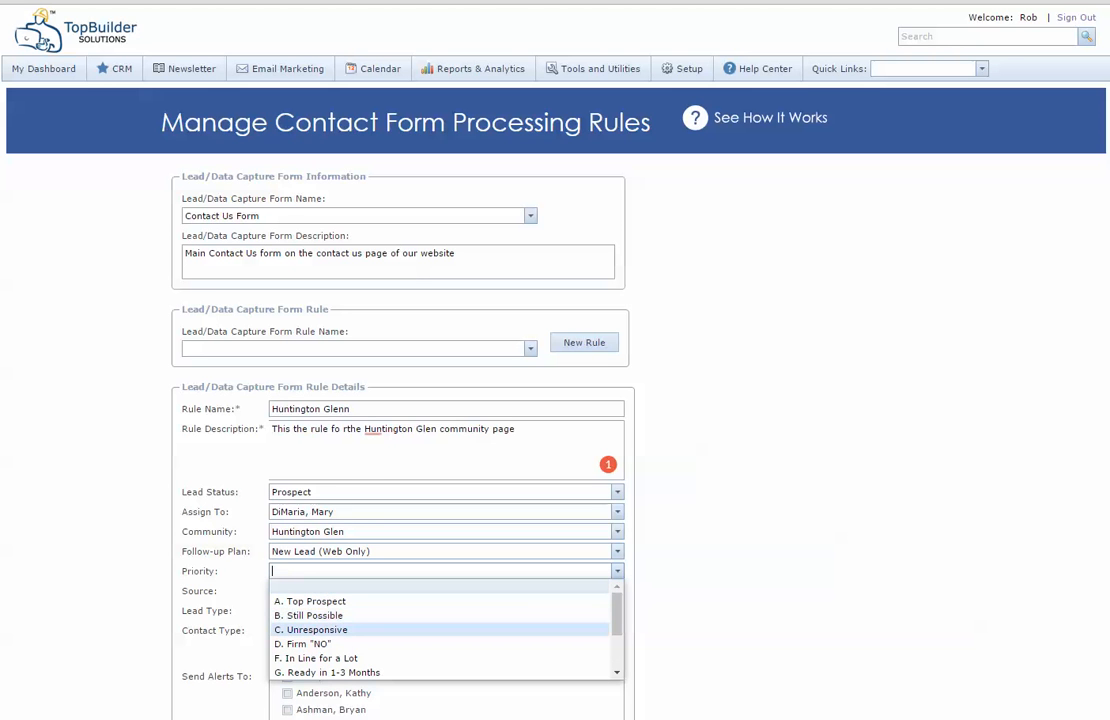
pyautogui.press('Up')
pyautogui.press('Up')
pyautogui.press('Return')
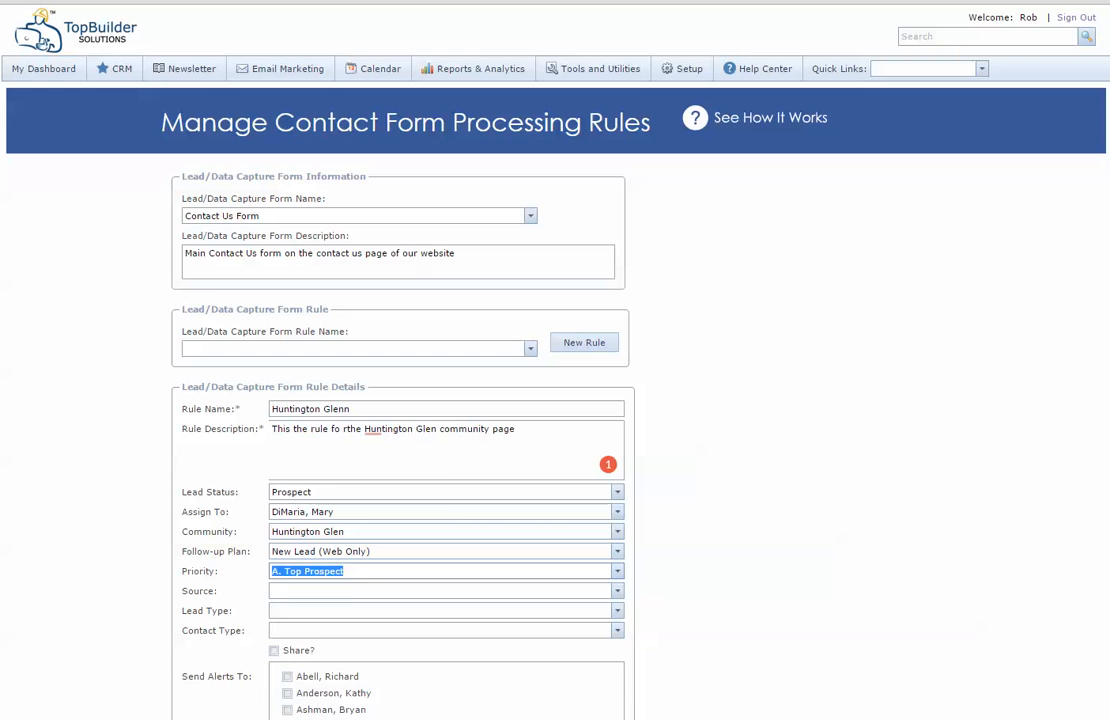
pyautogui.click(617, 591)
pyautogui.moveTo(617, 624); pyautogui.dragTo(617, 674)
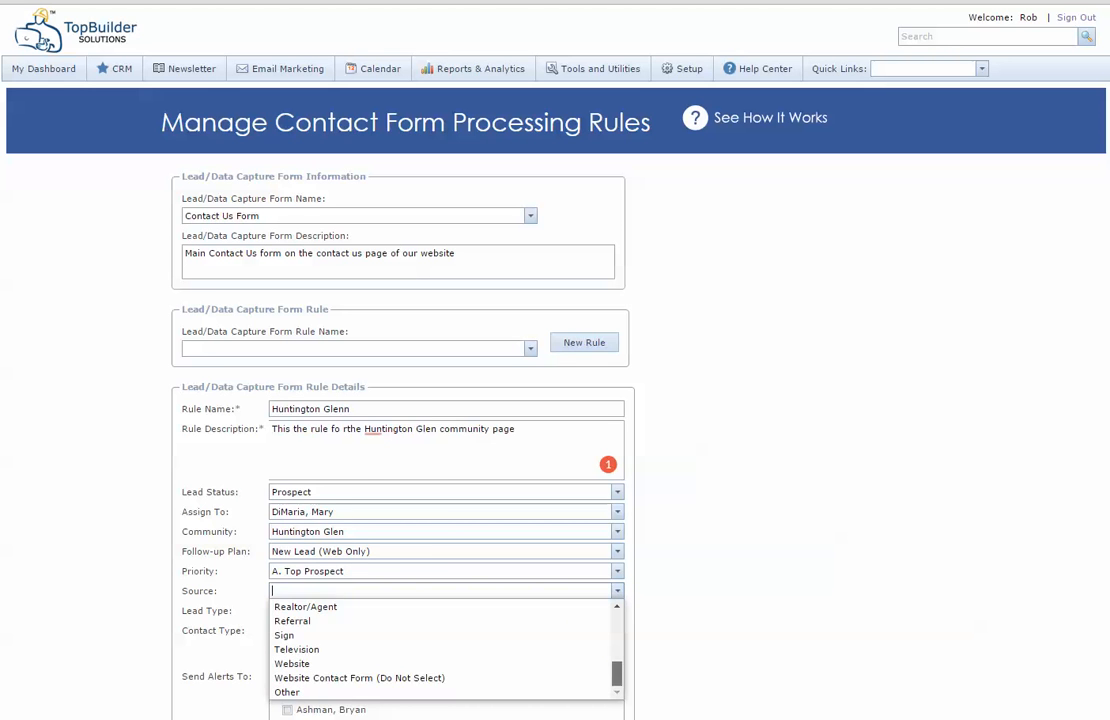
pyautogui.click(360, 678)
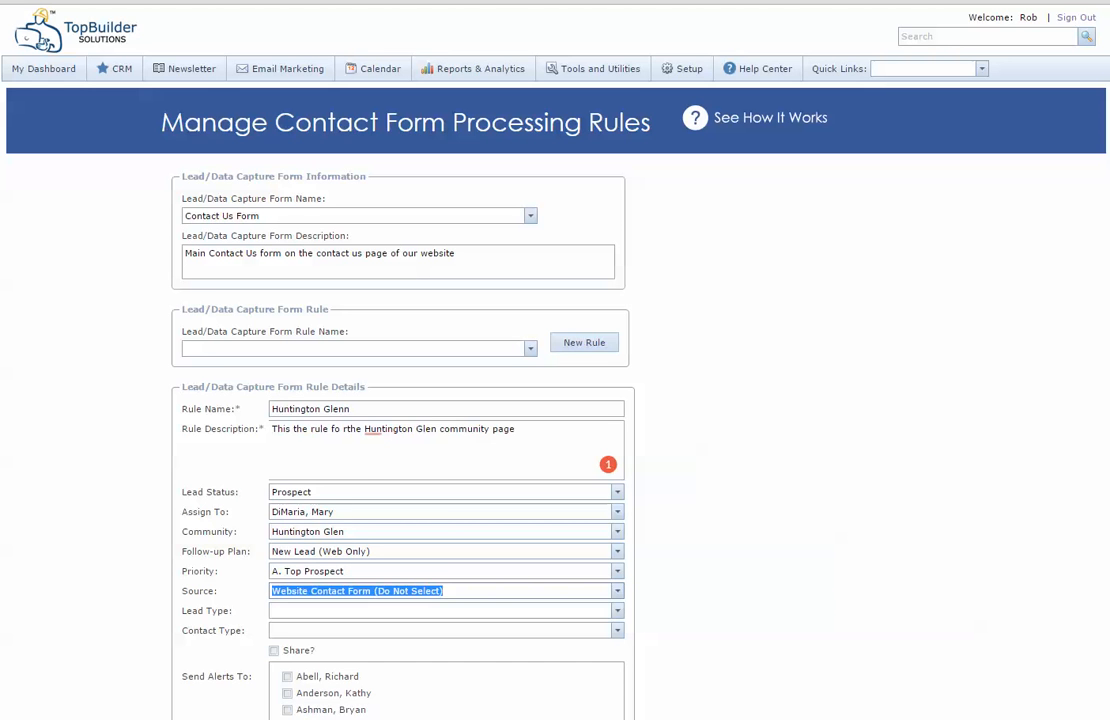
# Step: Set the rule's lead type to Undecided and its contact type to Prospect
pyautogui.click(617, 611)
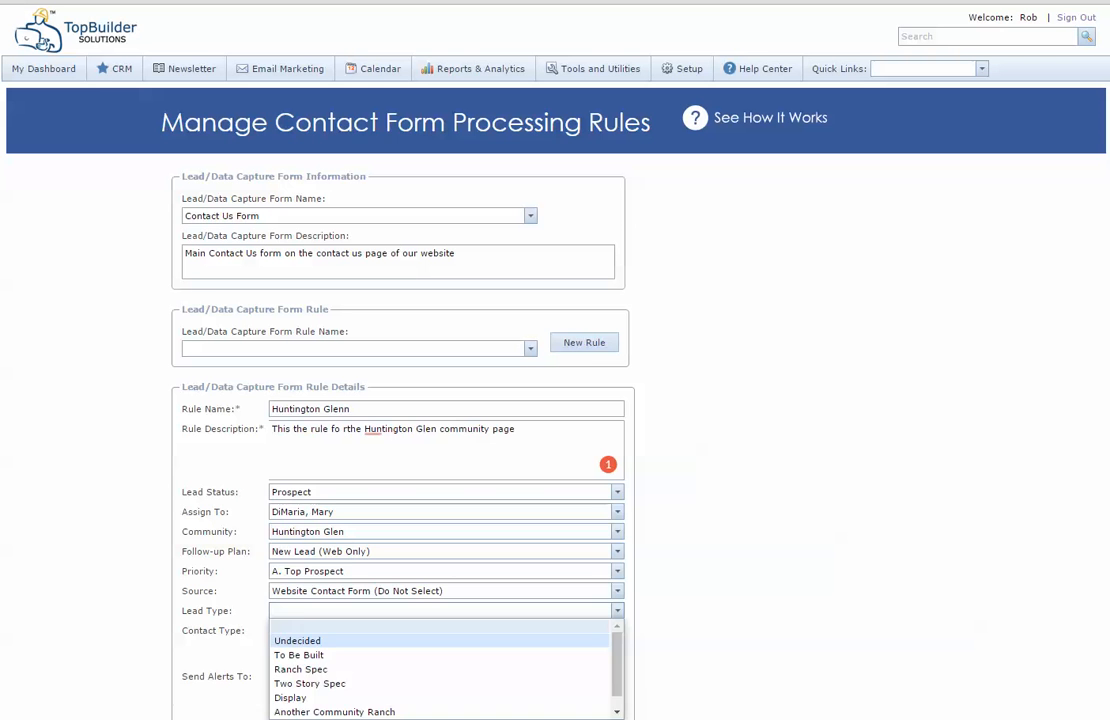
pyautogui.click(297, 640)
pyautogui.click(617, 631)
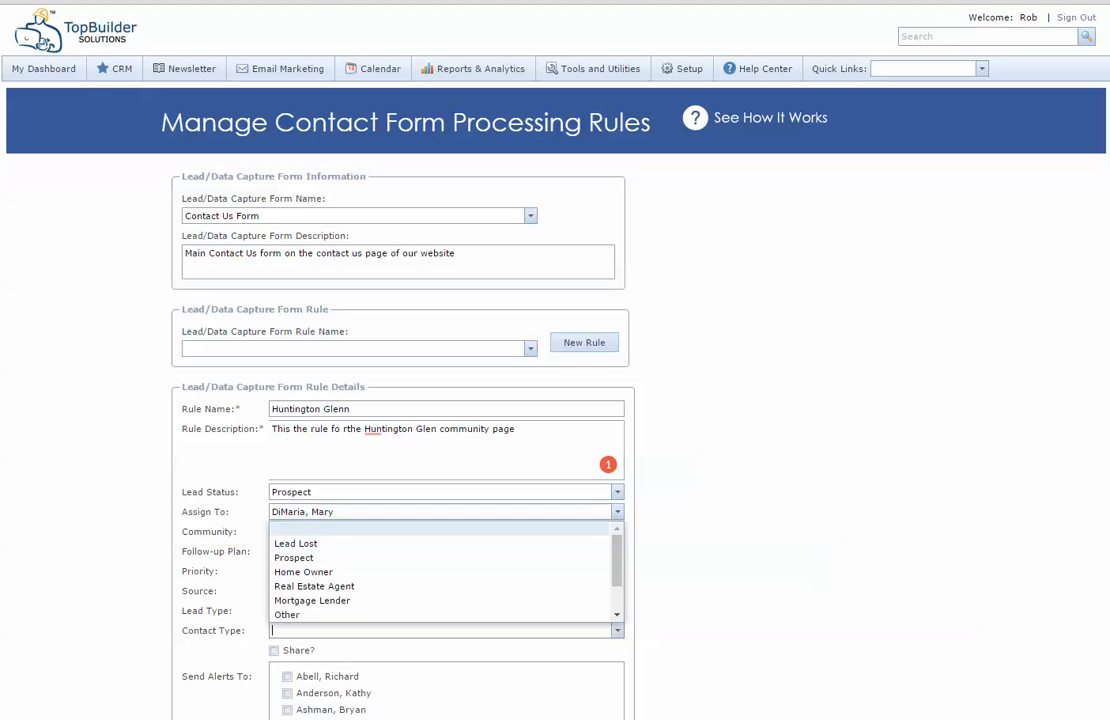
pyautogui.click(294, 559)
# Step: Enter "Huntington Glenn" as the Rule Id at the end of the rule details
pyautogui.scroll(-4, 400, 450)
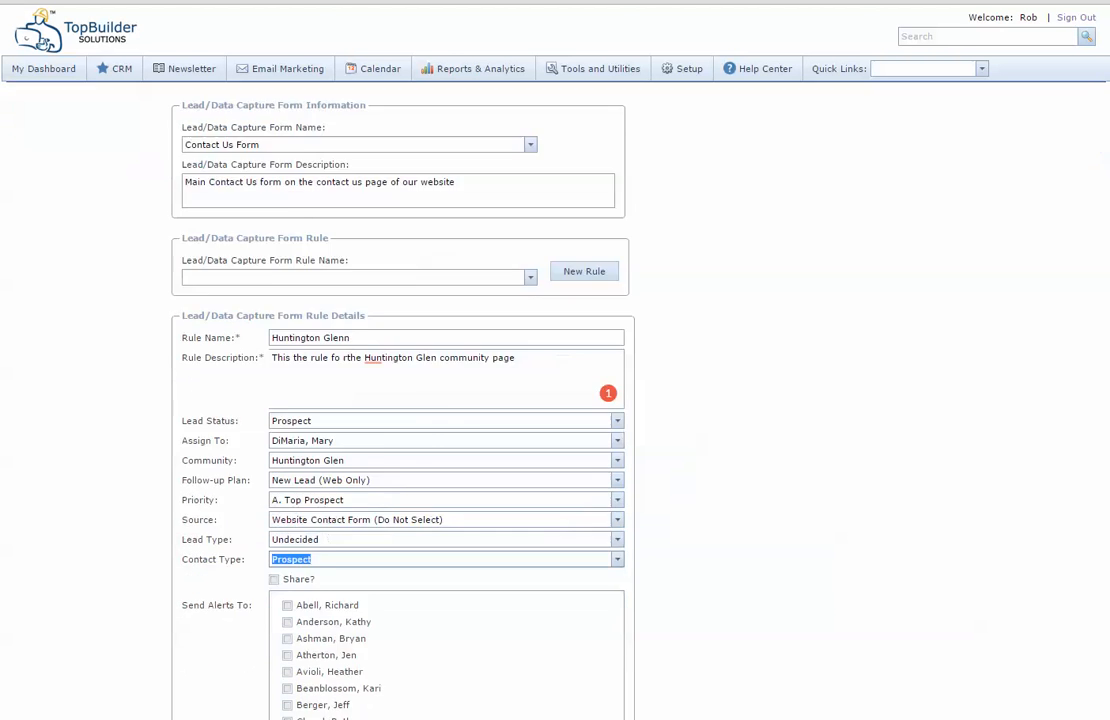
pyautogui.scroll(-1, 400, 450)
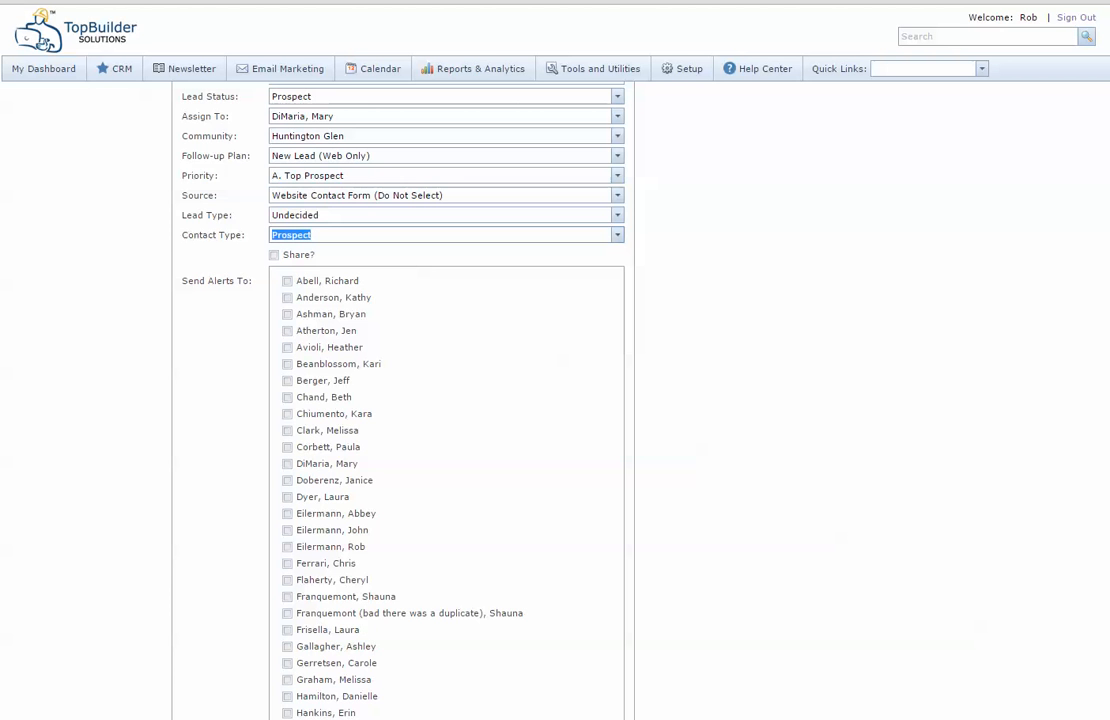
pyautogui.scroll(-8, 450, 400)
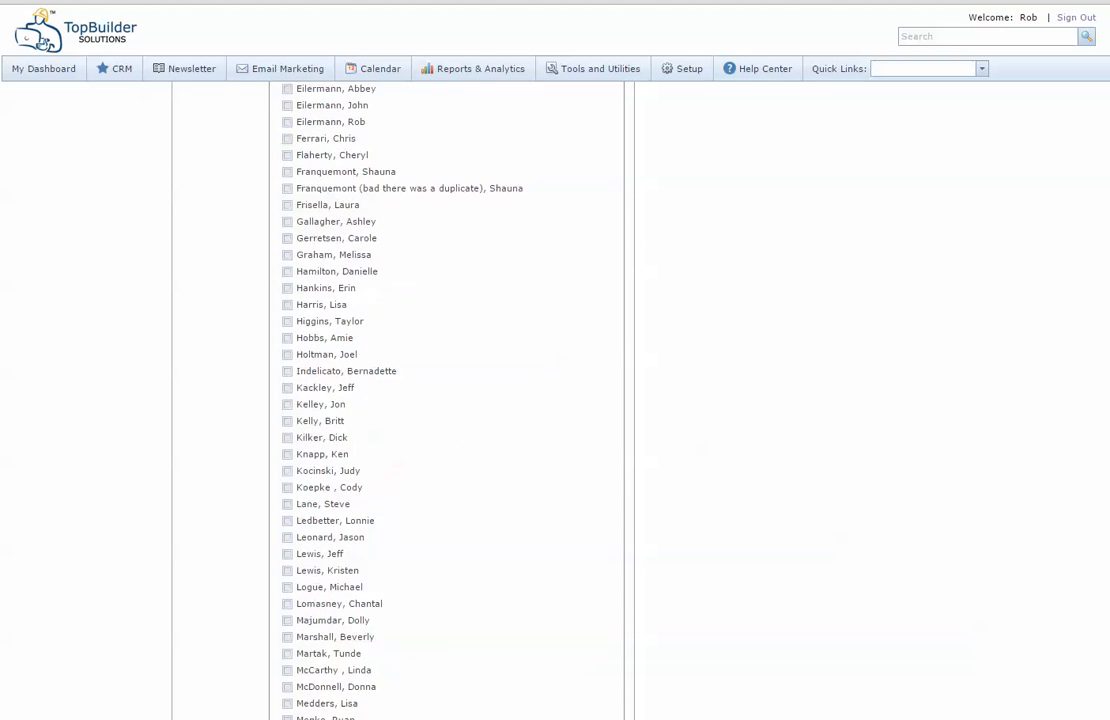
pyautogui.scroll(-4, 450, 400)
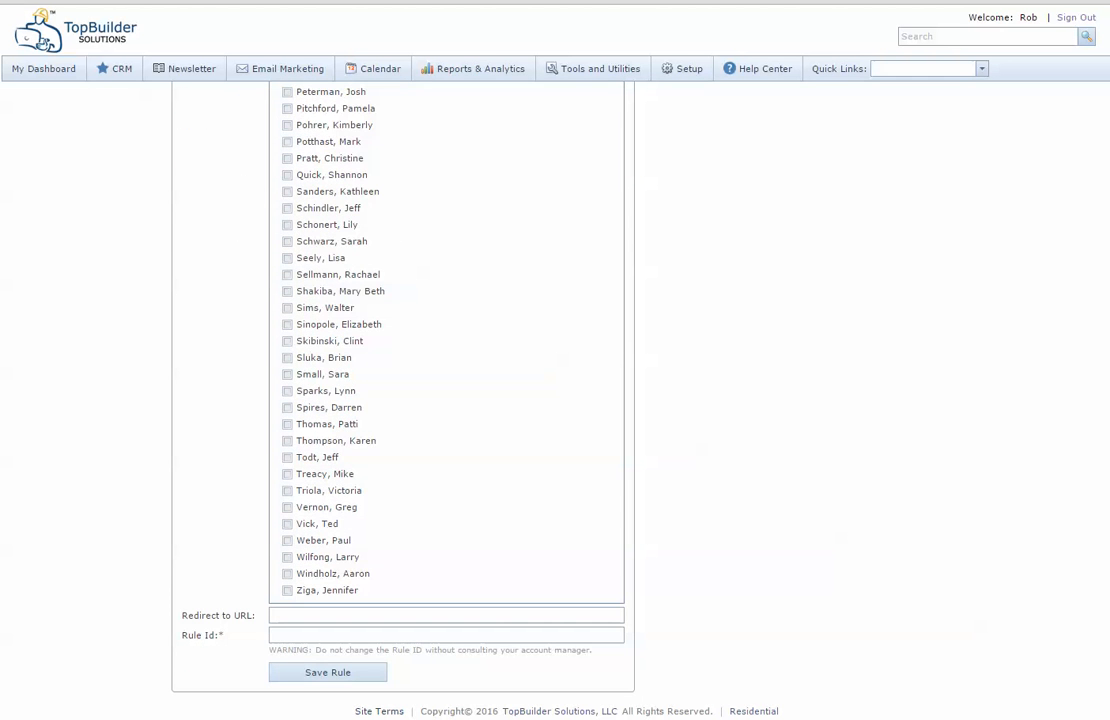
pyautogui.click(446, 635)
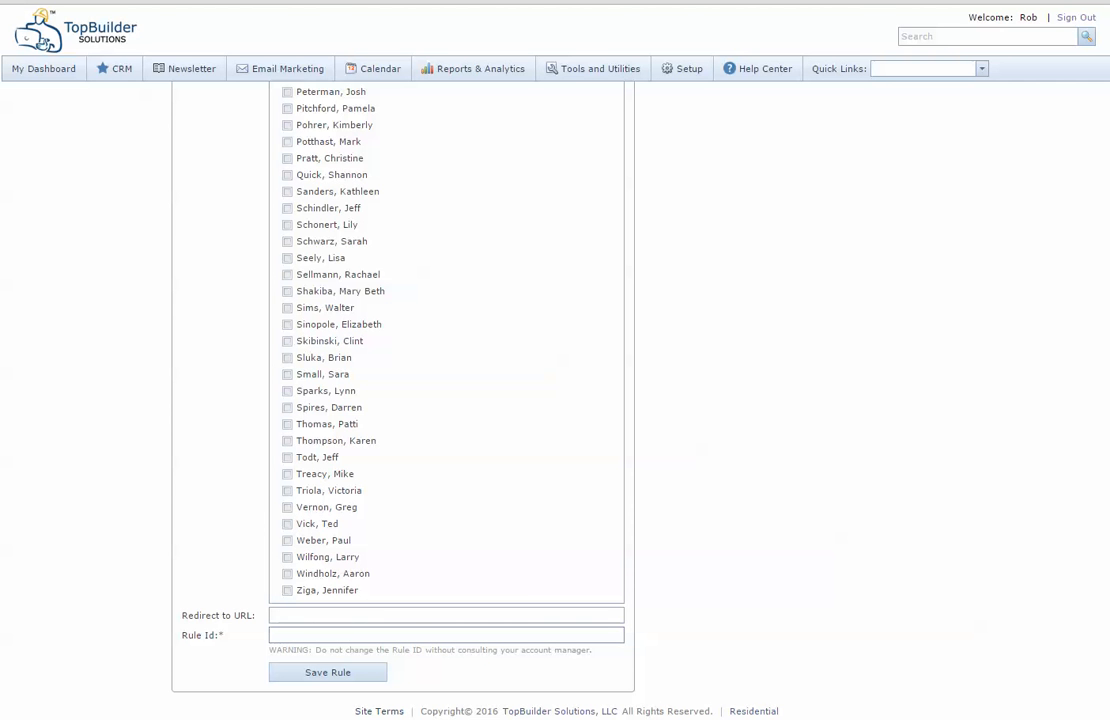
pyautogui.write('Huntington Glenn')
# Step: Look up the community's number in the Excel sheet, set the Rule Id to 2652 and save the rule
pyautogui.hotkey('ctrl', 'a')
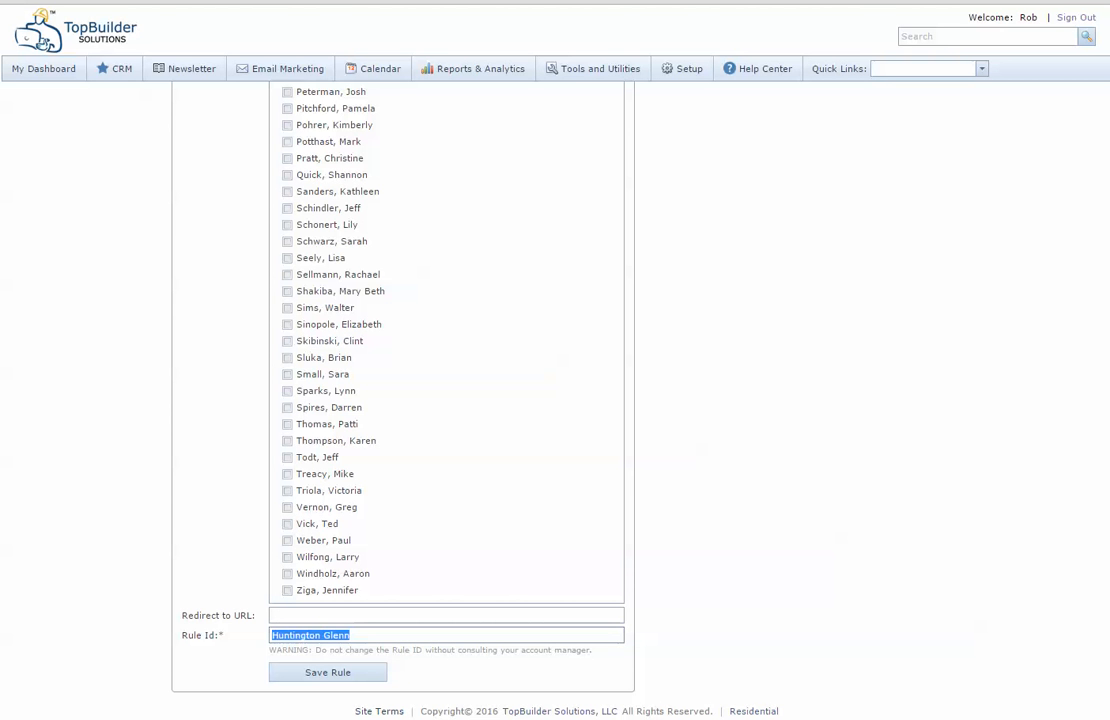
pyautogui.hotkey('alt', 'Tab')
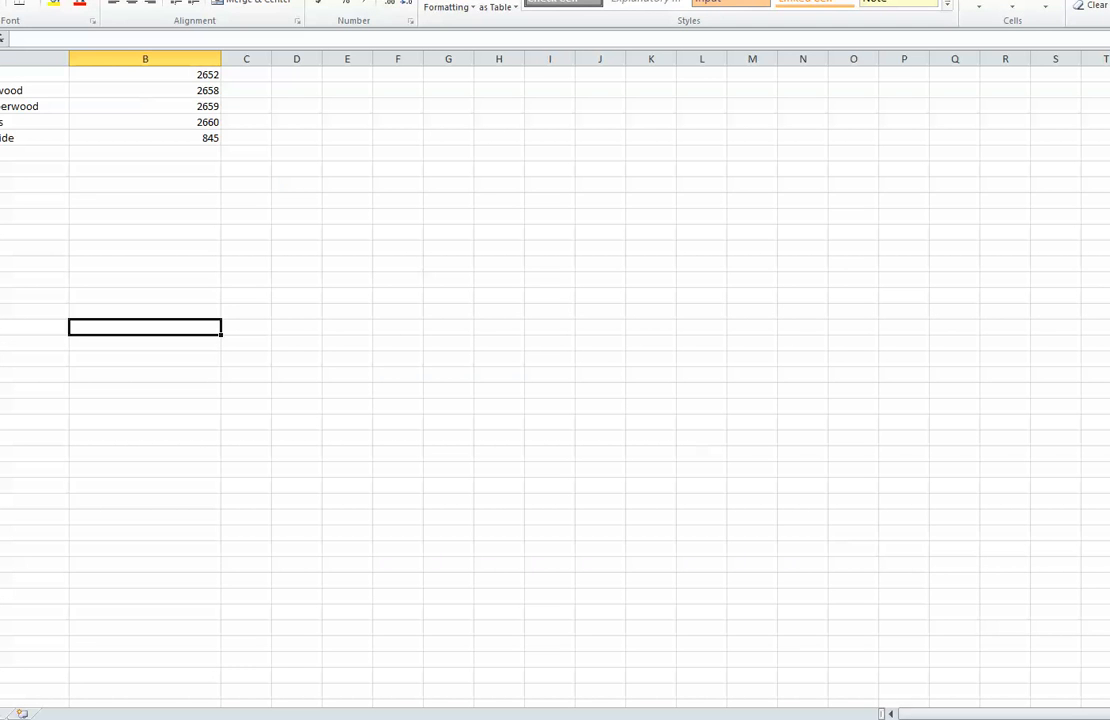
pyautogui.hotkey('alt', 'Tab')
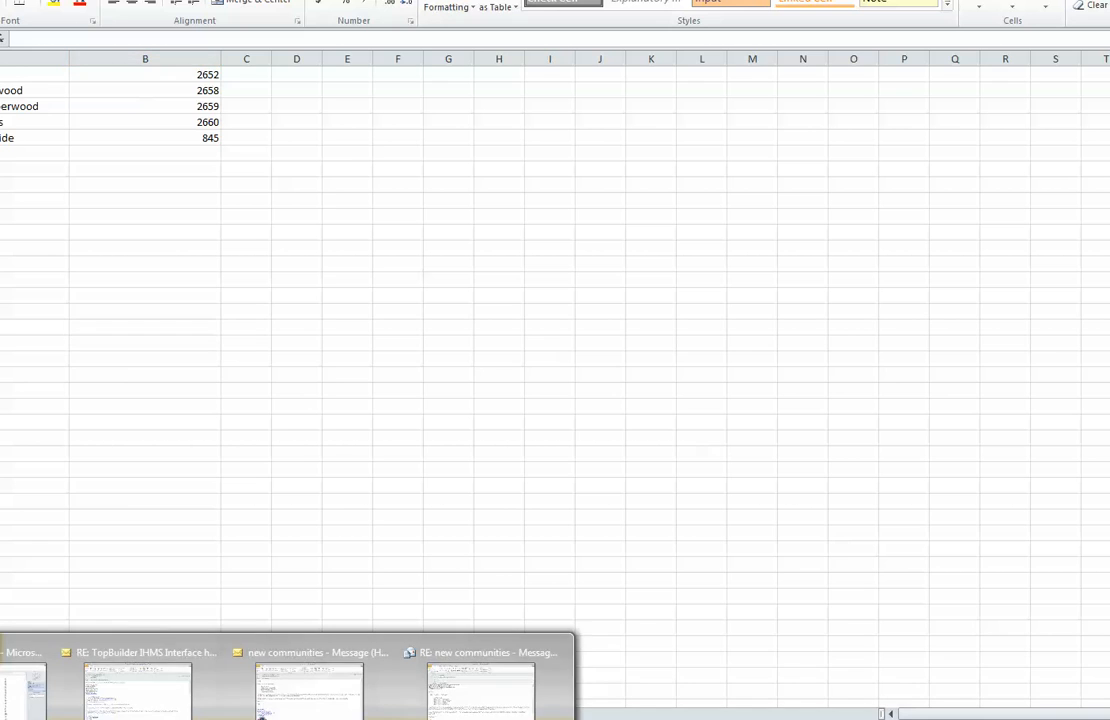
pyautogui.write('26')
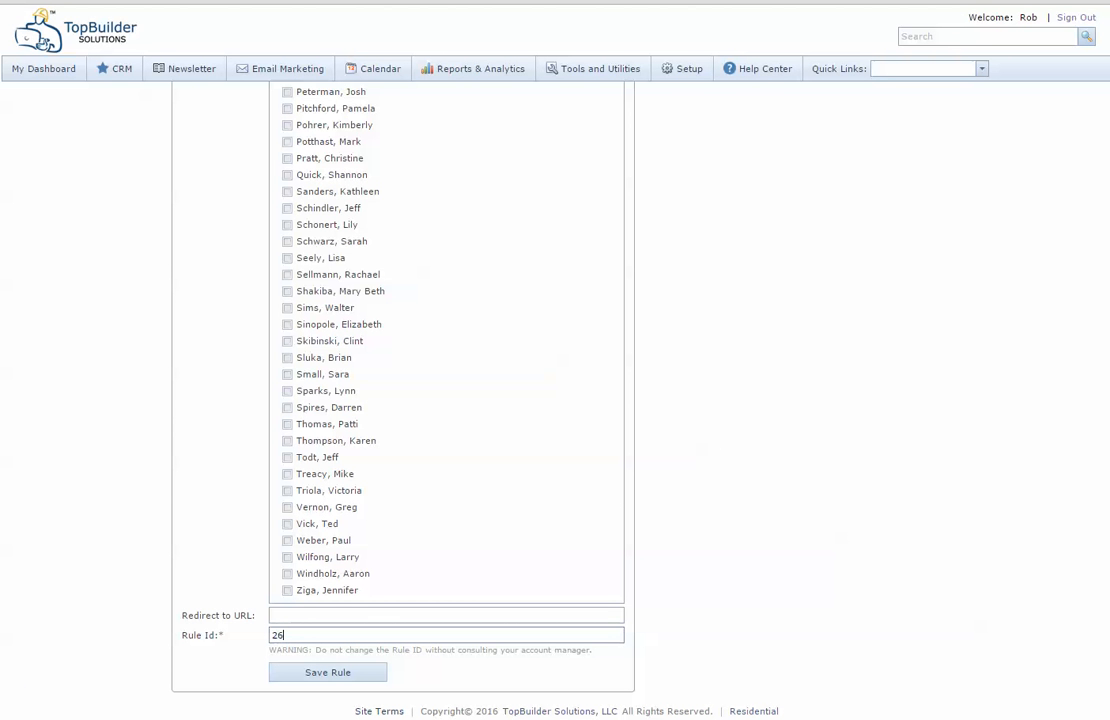
pyautogui.write('52')
pyautogui.click(328, 672)
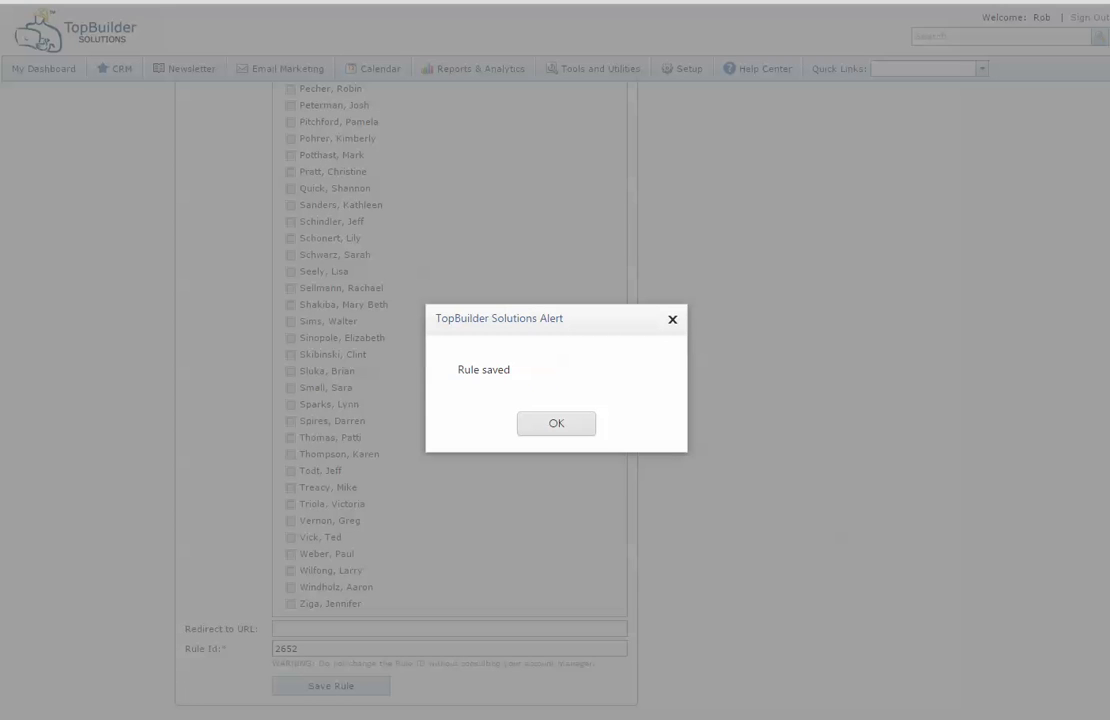
pyautogui.press('Return')
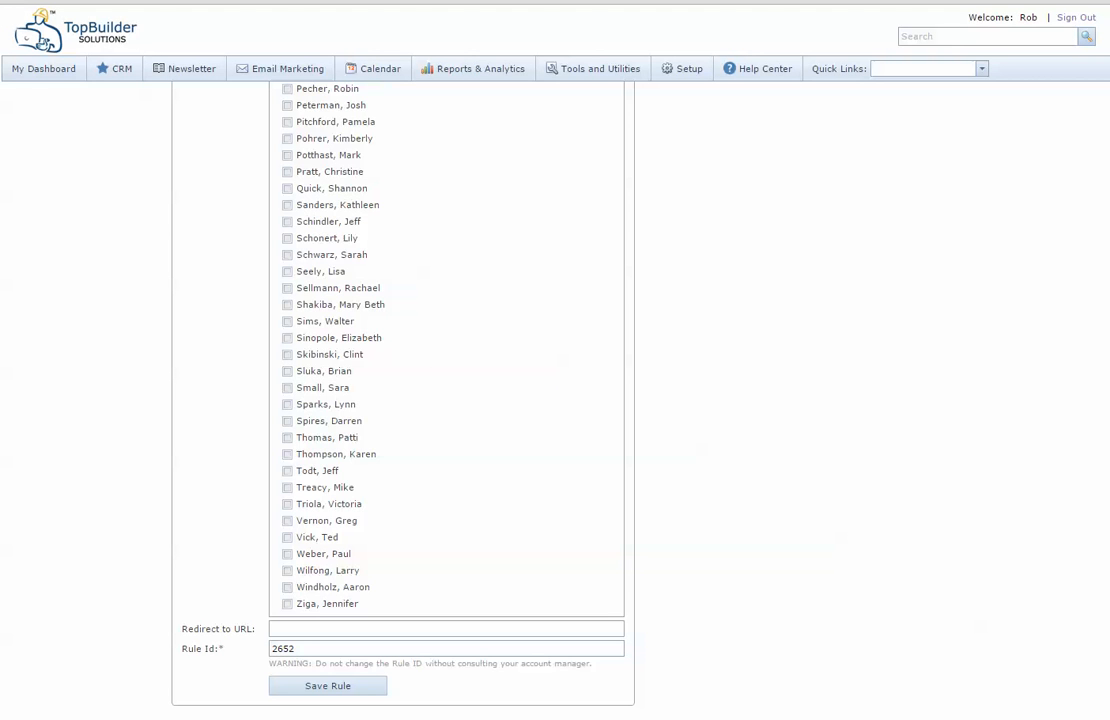
# Step: Load the existing Arbor Hollows rule to view its details
pyautogui.scroll(15, 450, 400)
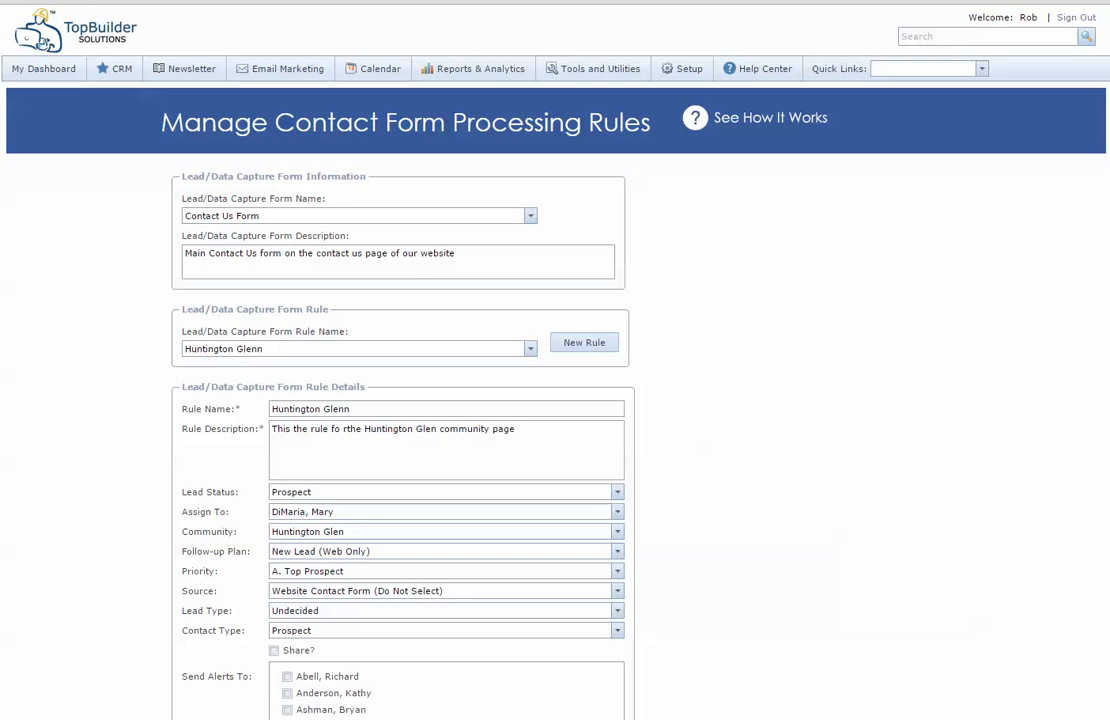
pyautogui.moveTo(599, 69)
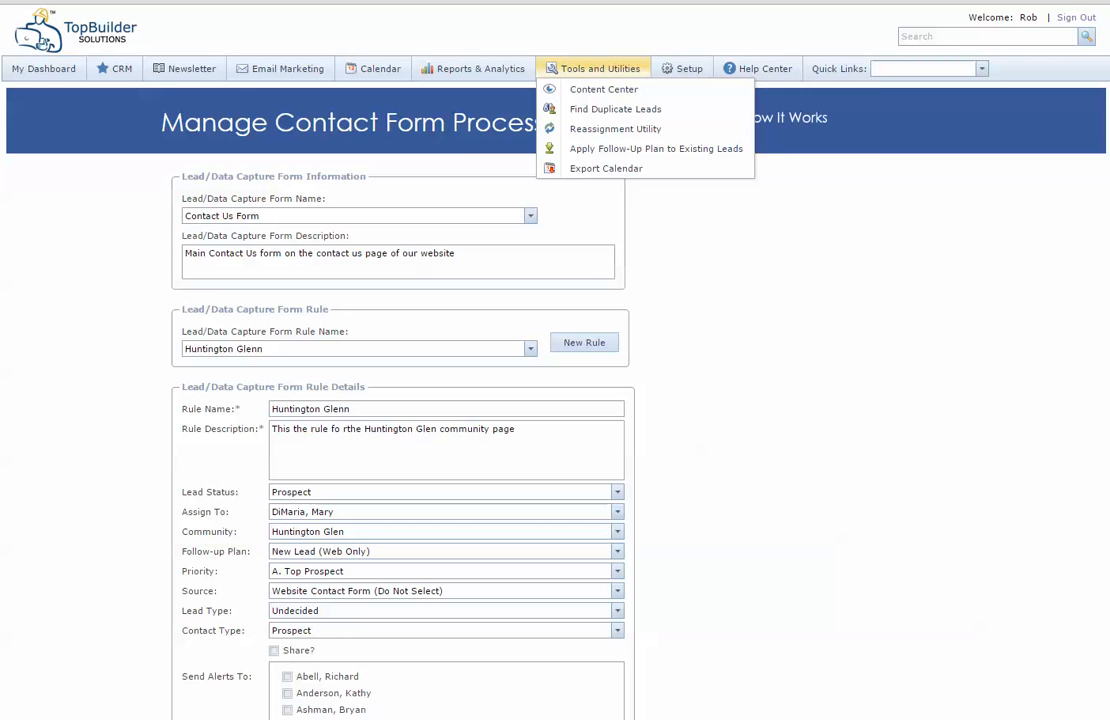
pyautogui.moveTo(684, 69)
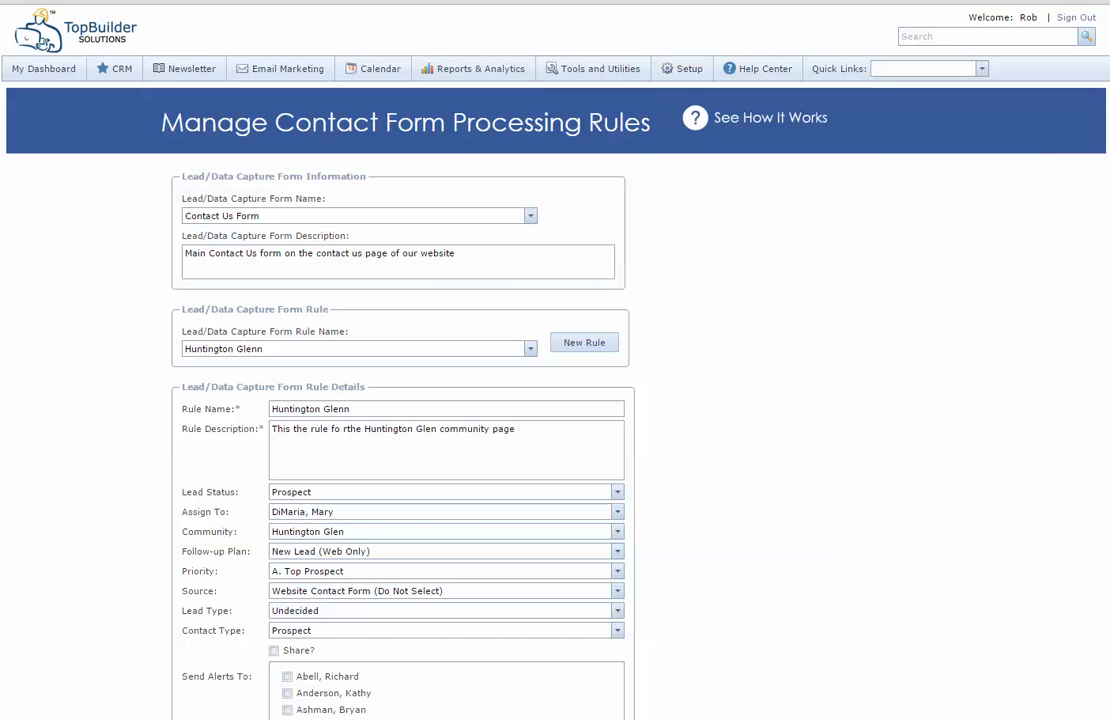
pyautogui.click(530, 349)
pyautogui.click(222, 366)
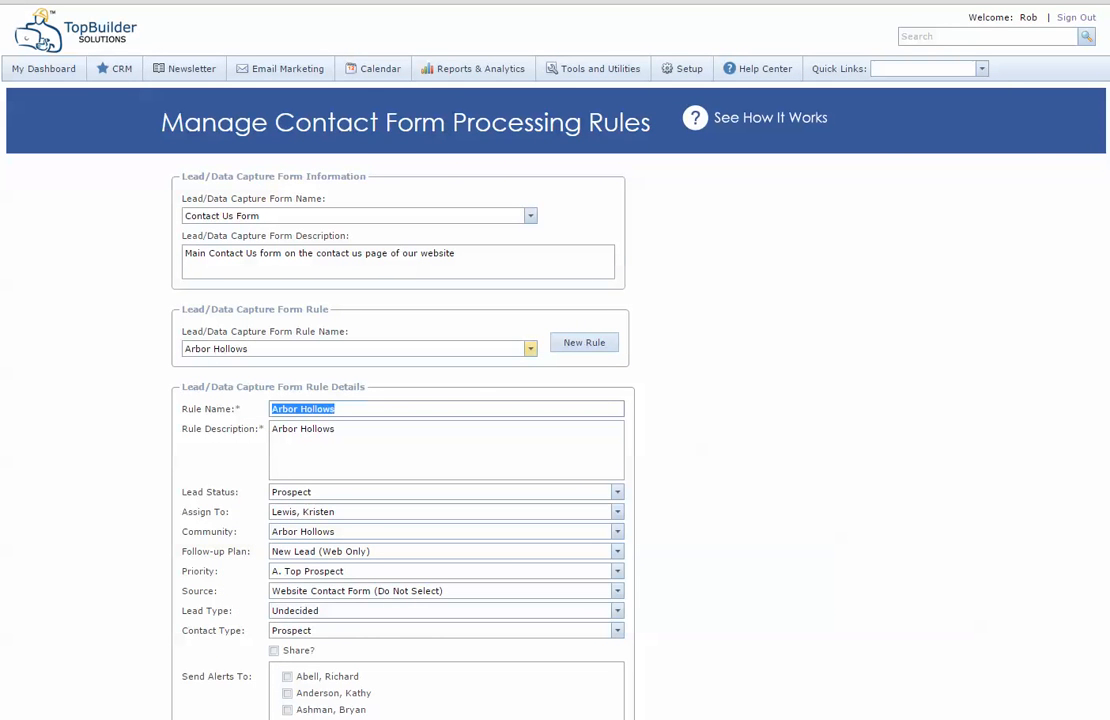
# Step: Reopen the Huntington Glenn rule, correct its rule name to "Huntington Glen" and save it
pyautogui.click(530, 349)
pyautogui.click(226, 436)
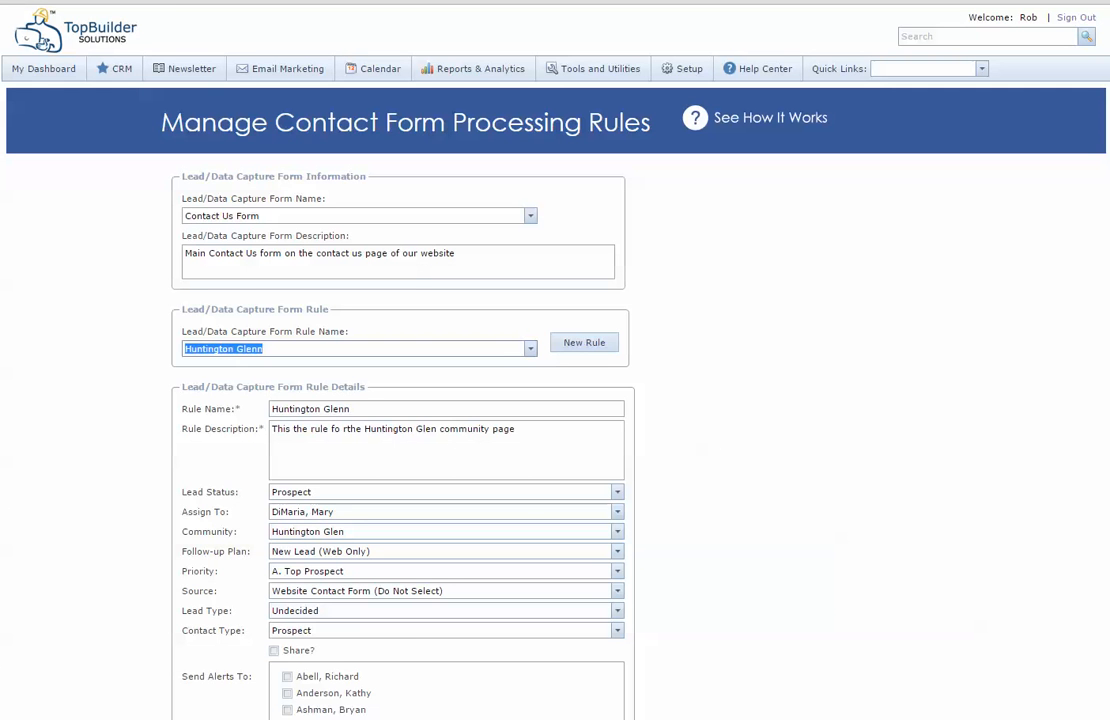
pyautogui.click(352, 409)
pyautogui.press('BackSpace')
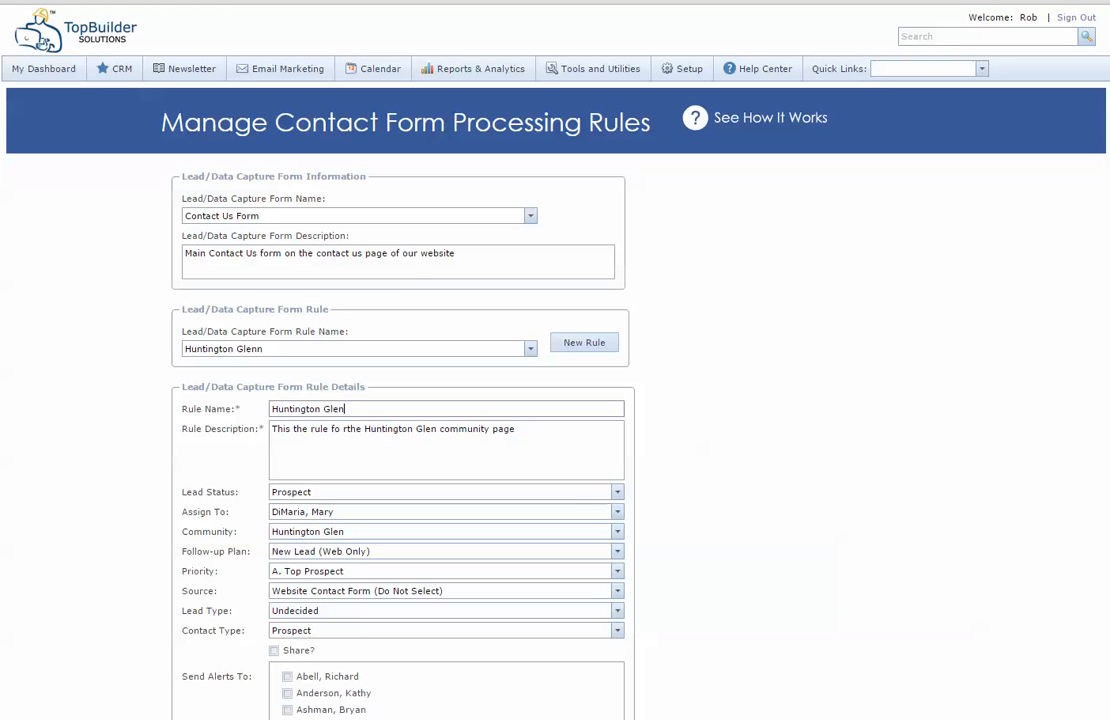
pyautogui.press('Tab')
pyautogui.scroll(-3, 555, 400)
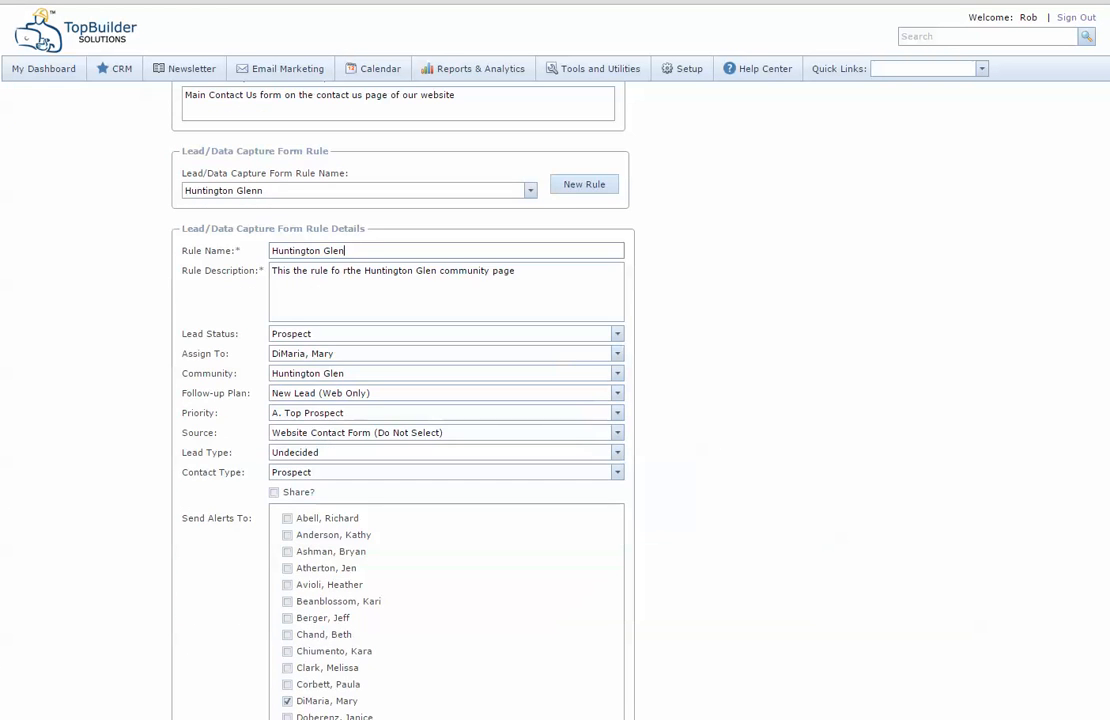
pyautogui.scroll(-20, 555, 400)
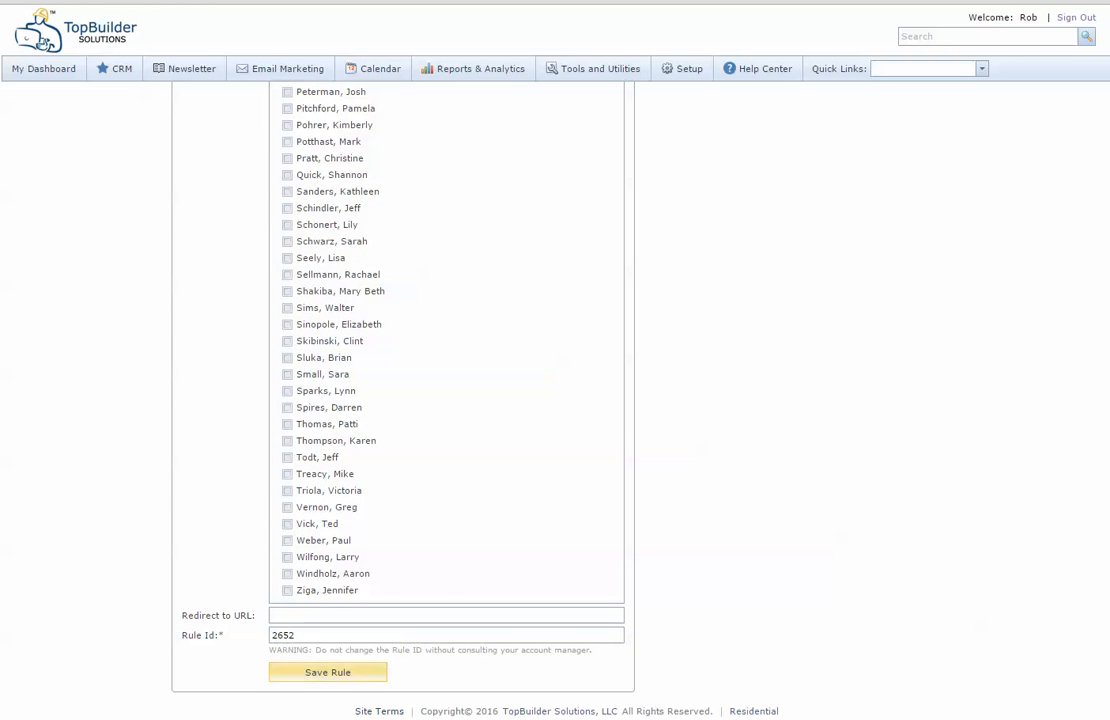
pyautogui.click(327, 672)
pyautogui.press('Return')
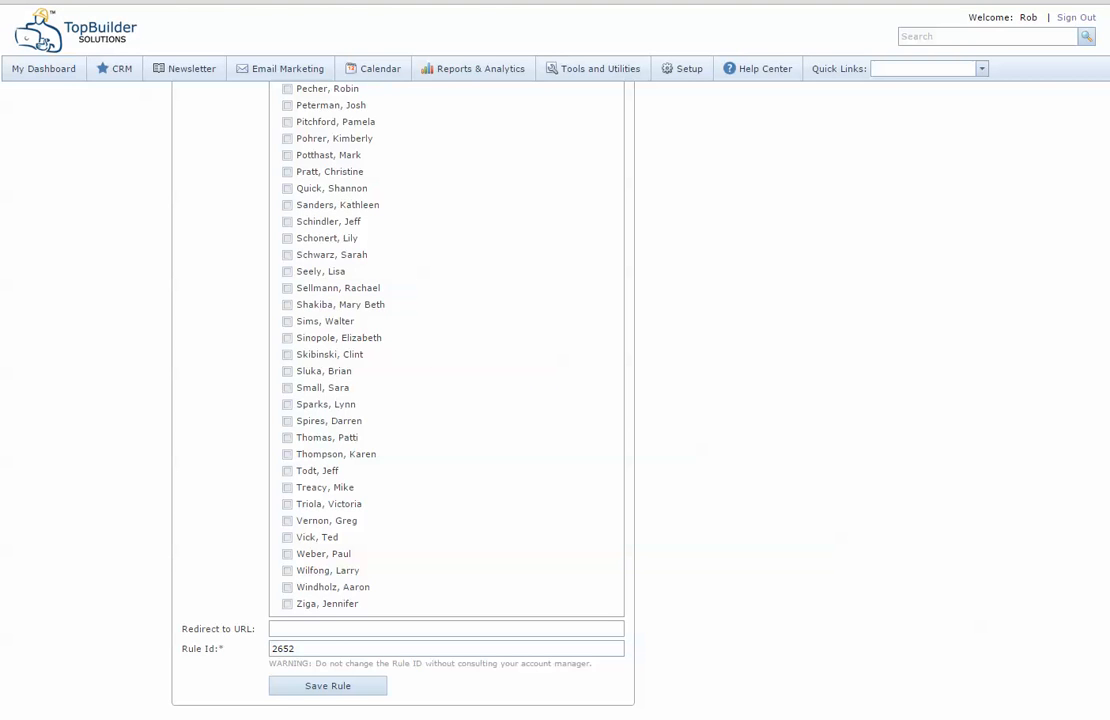
# Step: Check the available lead capture forms and keep Contact Us Form selected
pyautogui.scroll(20, 555, 400)
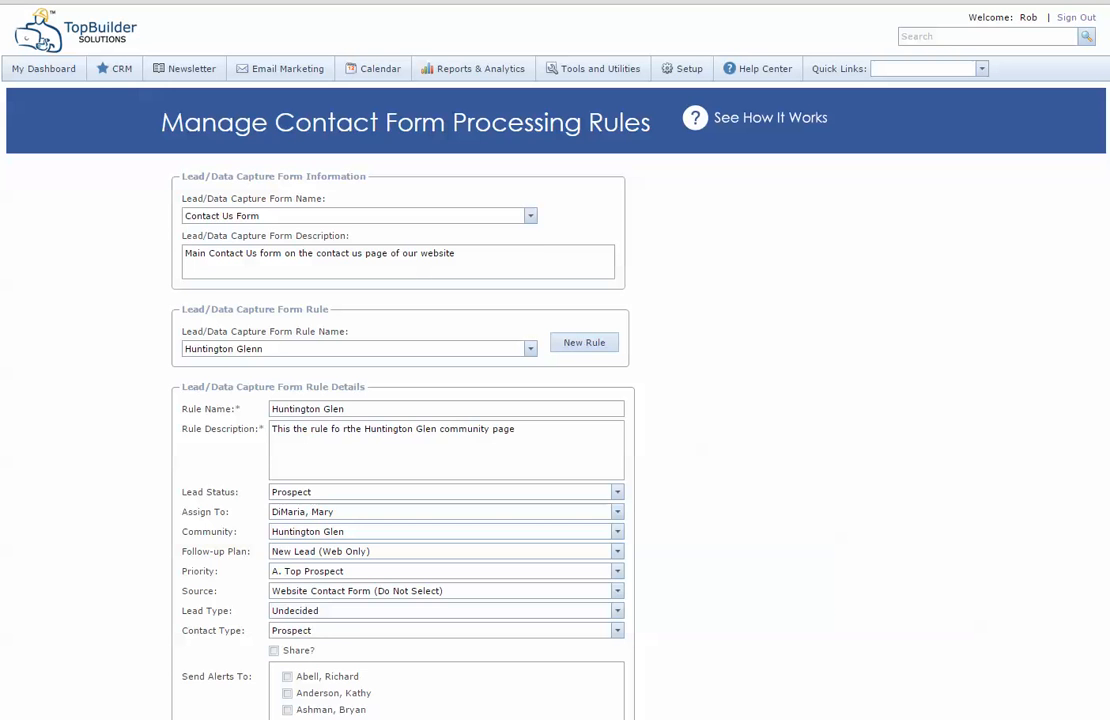
pyautogui.click(531, 216)
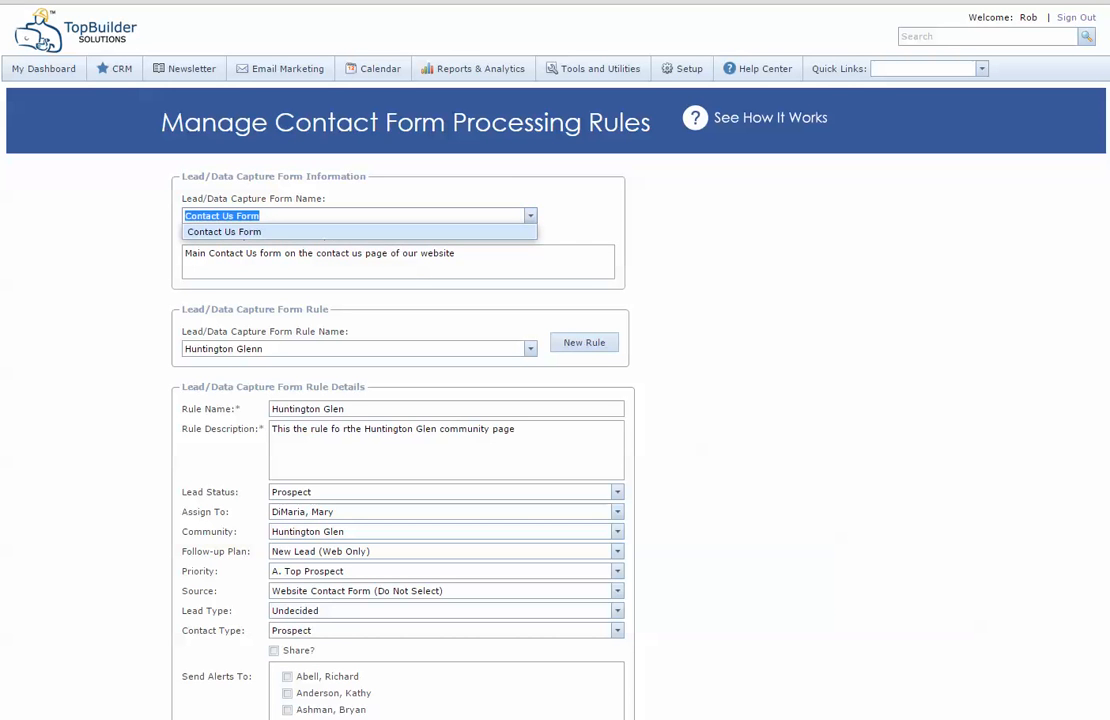
pyautogui.click(360, 232)
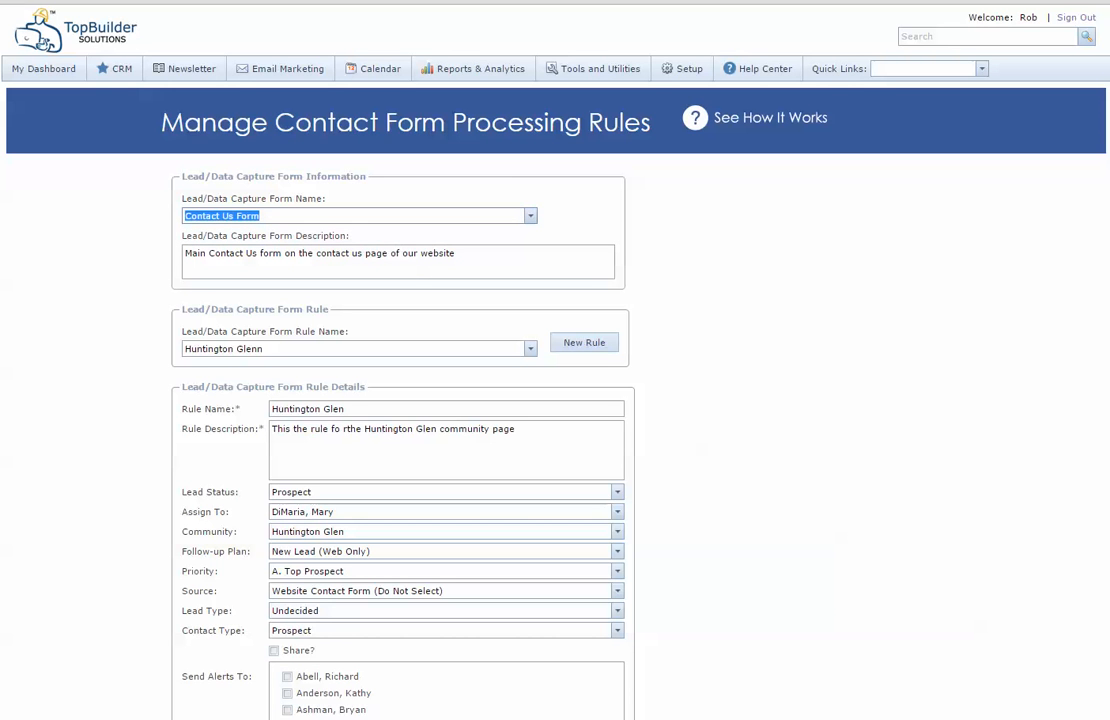